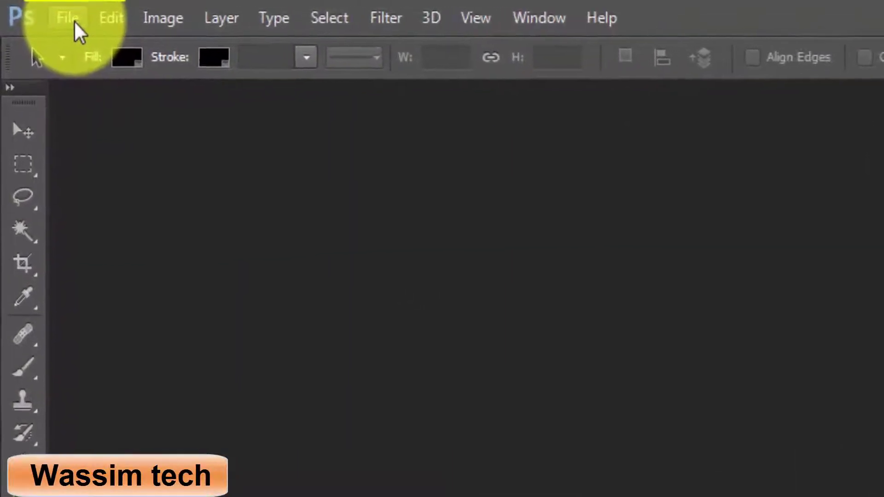
- Open the palm photo 20191024_175111.jpg from the Figuig folder
click(69, 20)
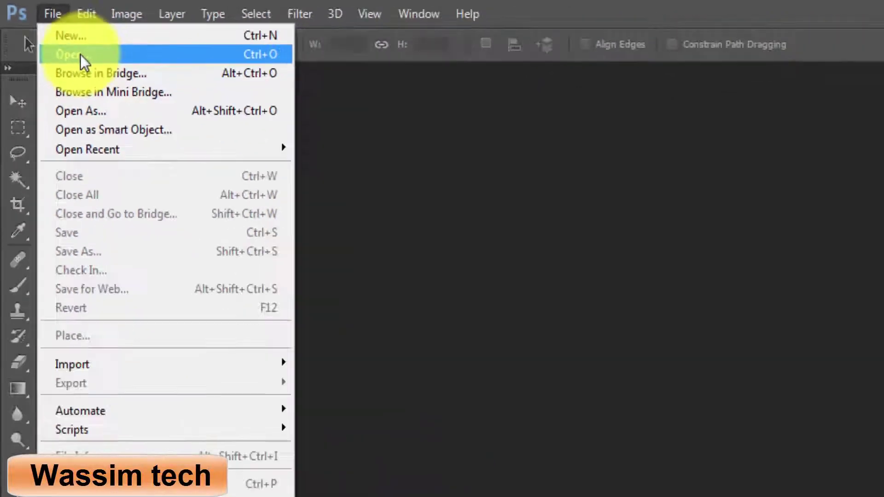
click(80, 54)
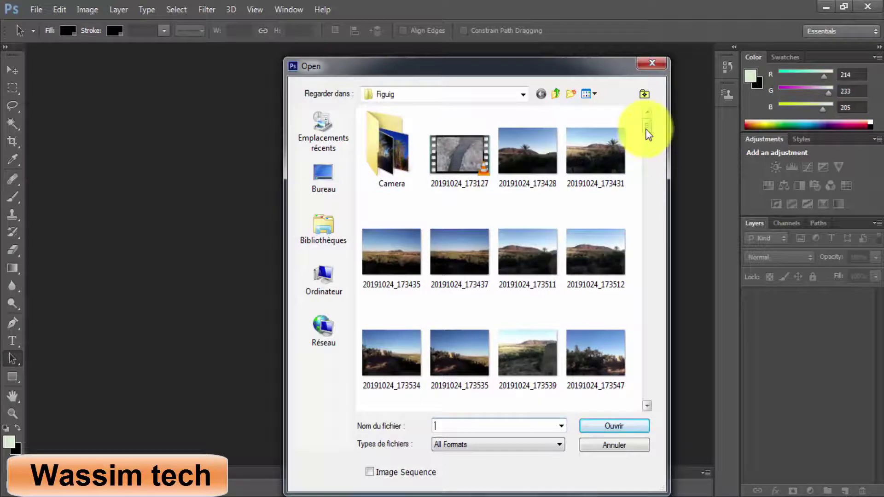
drag(645, 130, 647, 223)
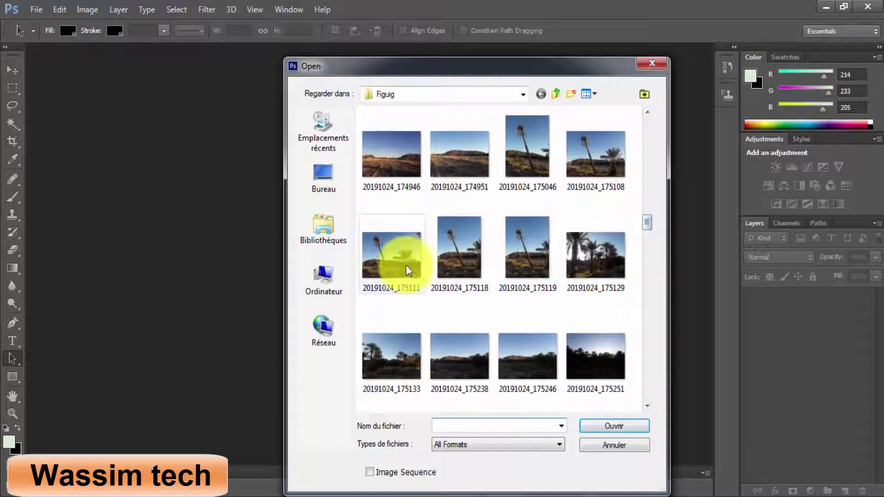
click(382, 266)
double_click(382, 266)
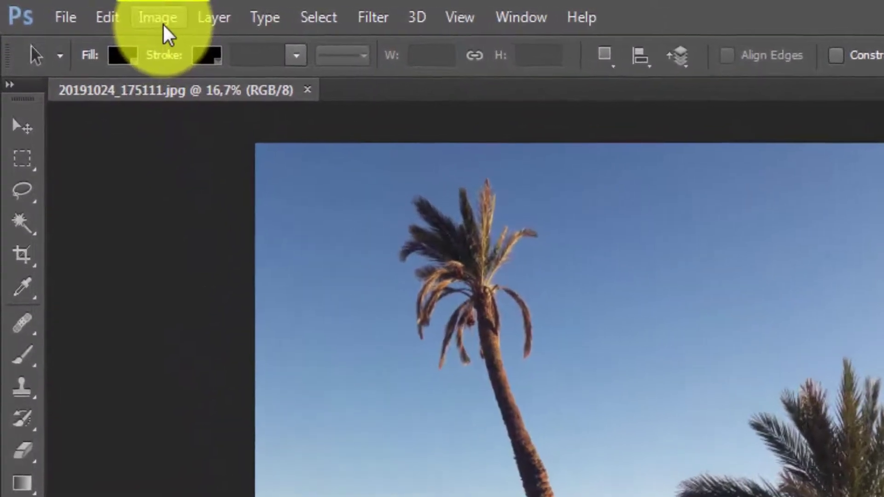
- Apply Shadows/Highlights at Amount 35% with Color Correction +24, comparing against the original
click(176, 21)
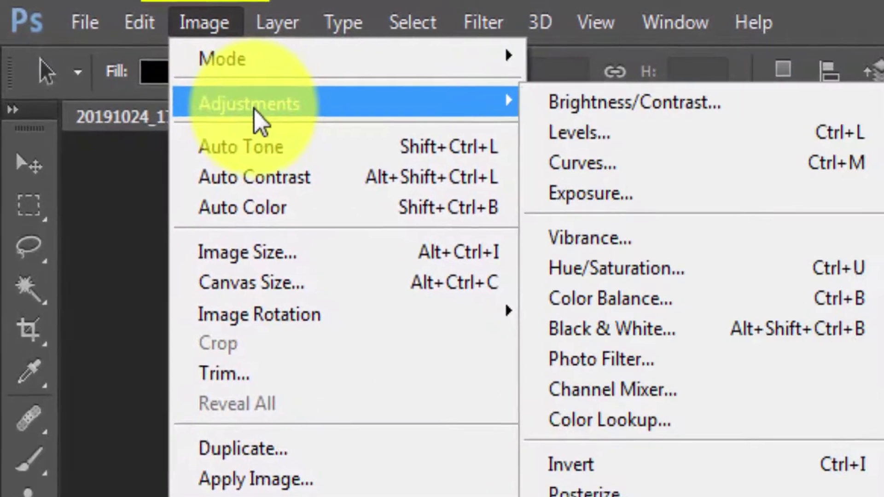
mouse_move(106, 44)
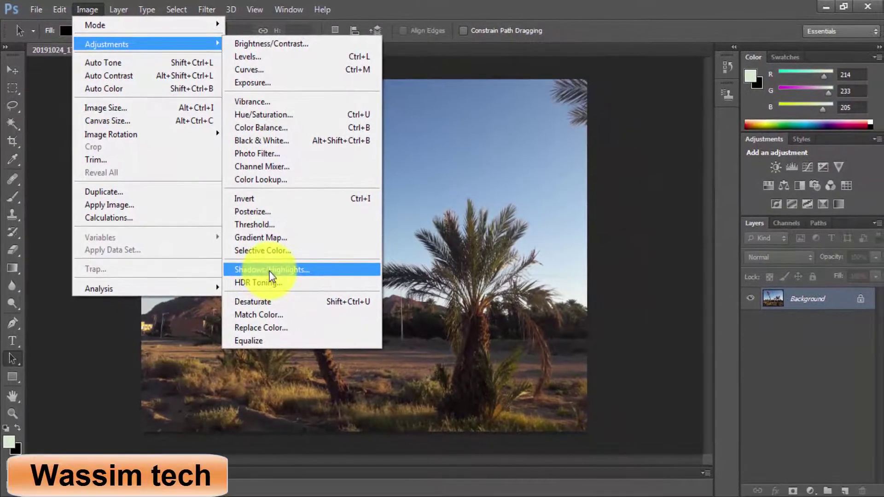
click(271, 273)
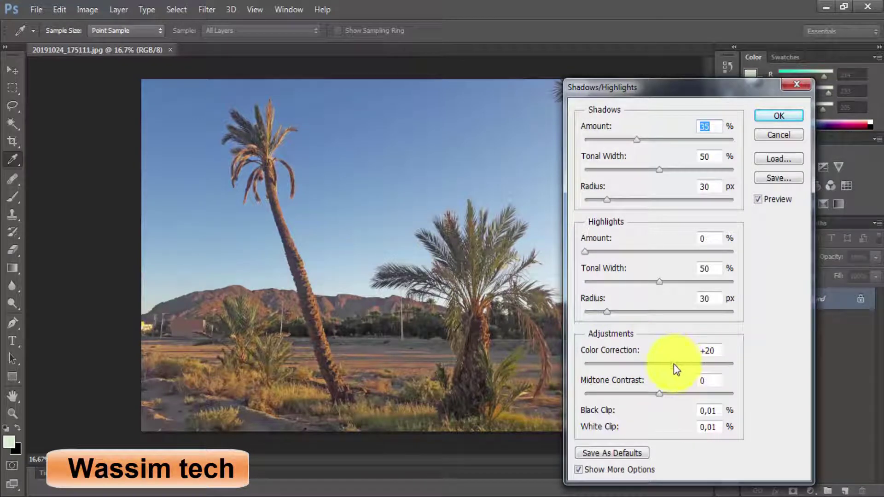
drag(673, 363, 677, 366)
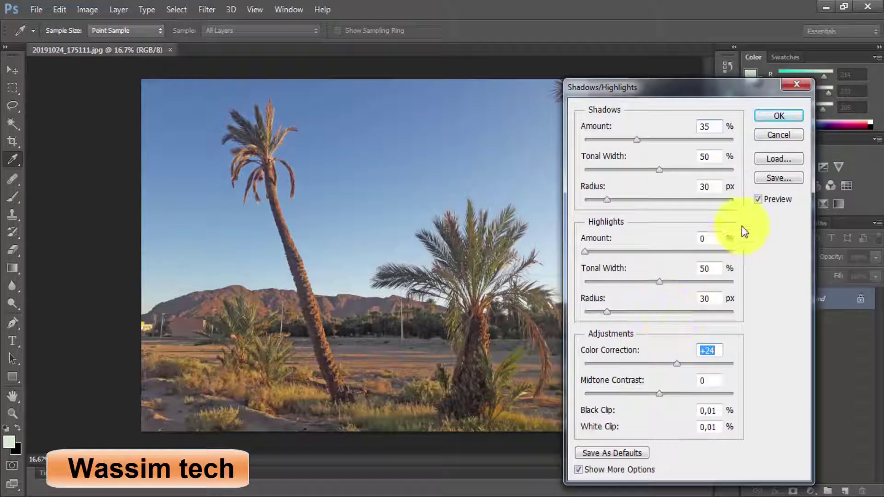
click(773, 203)
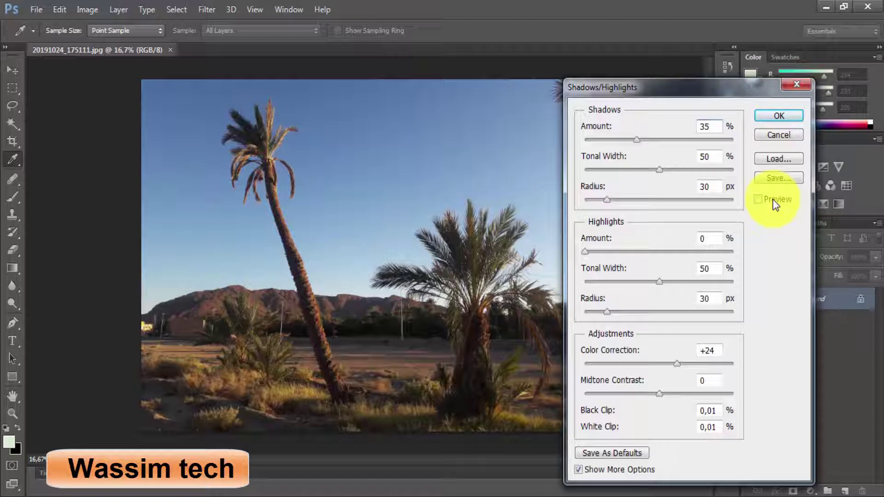
click(774, 202)
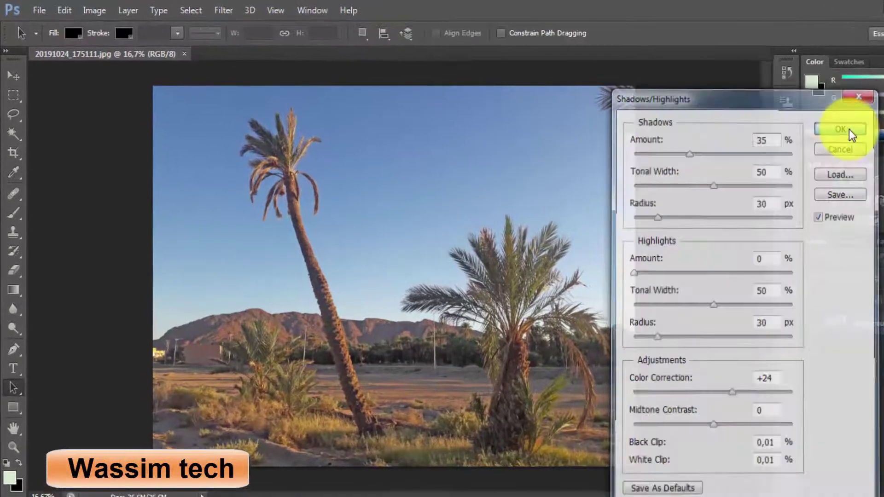
click(785, 125)
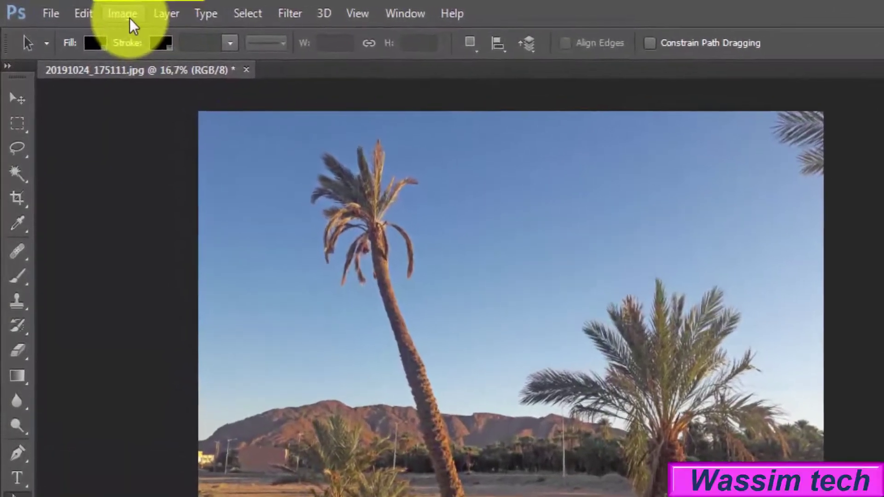
- Apply Levels starting from Auto, with input levels set to 20, 1.13 and 254
click(111, 14)
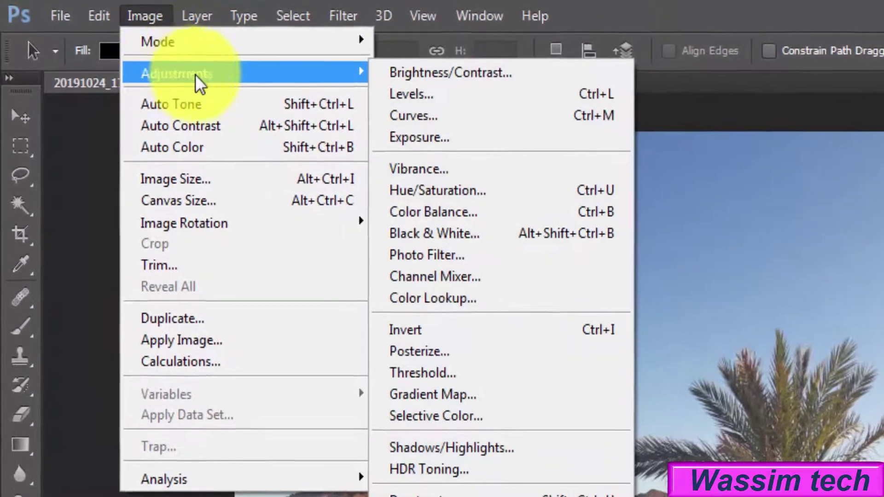
mouse_move(232, 96)
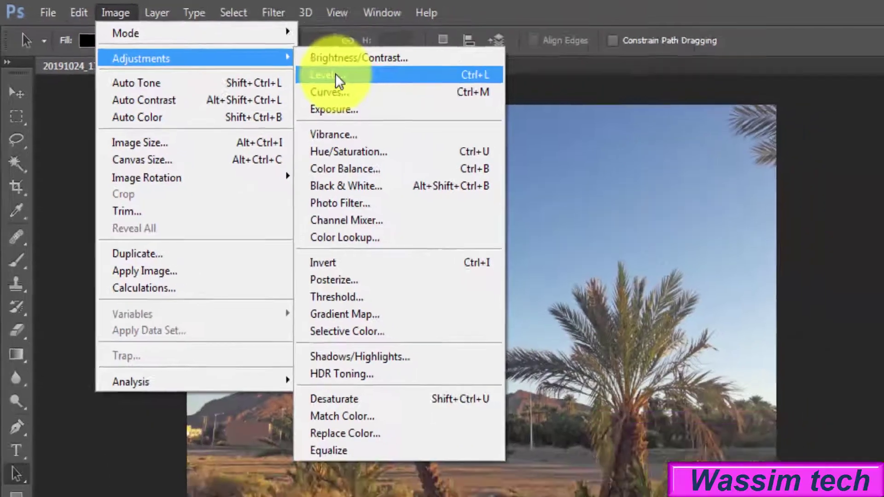
click(489, 109)
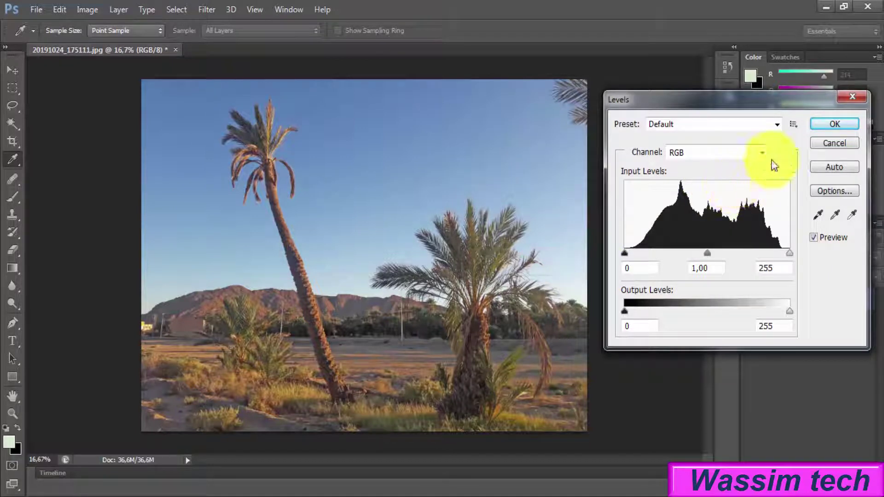
click(836, 168)
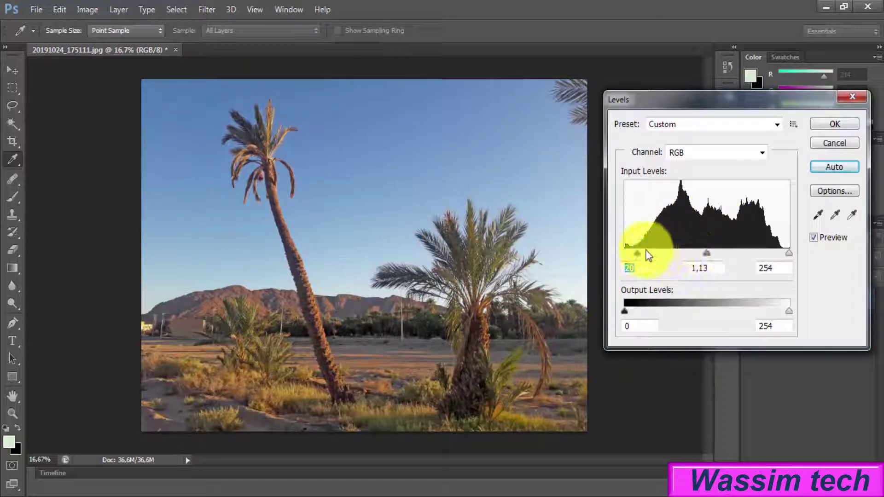
drag(637, 253, 637, 253)
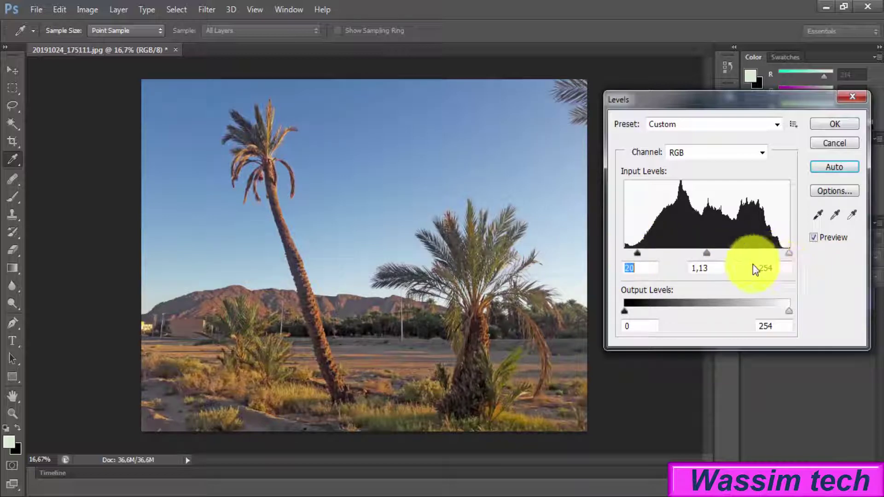
click(822, 241)
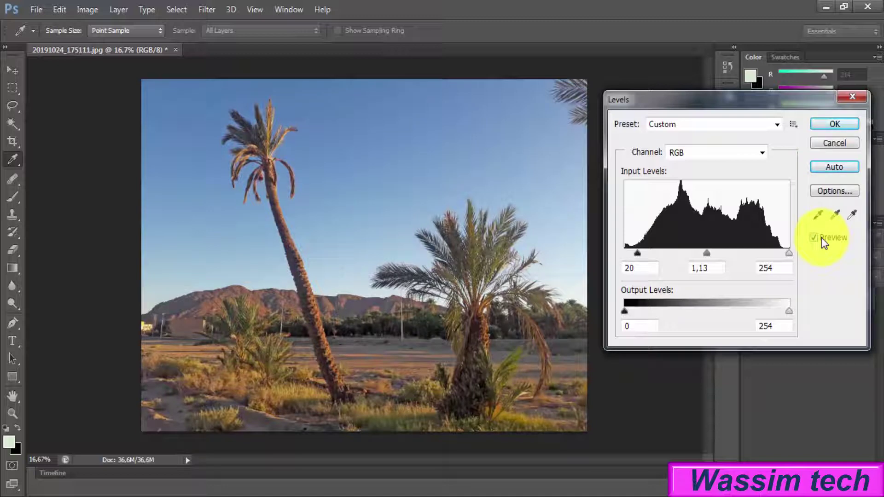
click(835, 125)
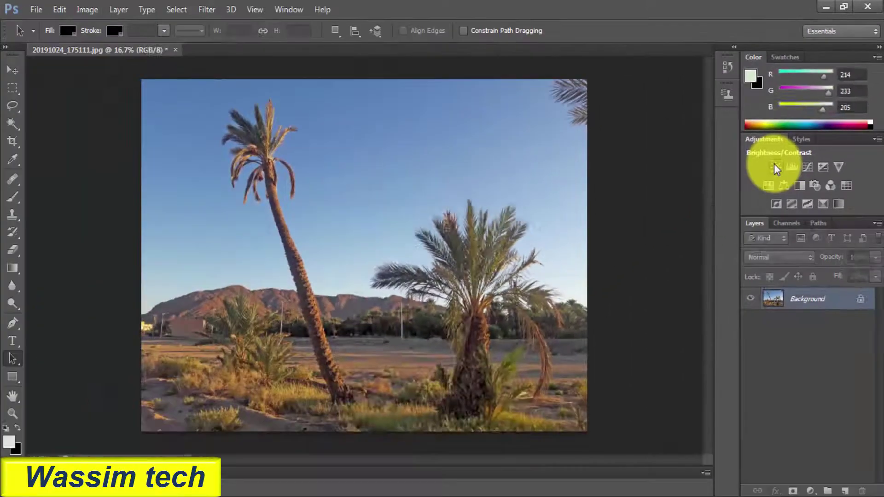
- Add a Brightness/Contrast adjustment layer with Brightness 26 and Contrast 27
click(775, 166)
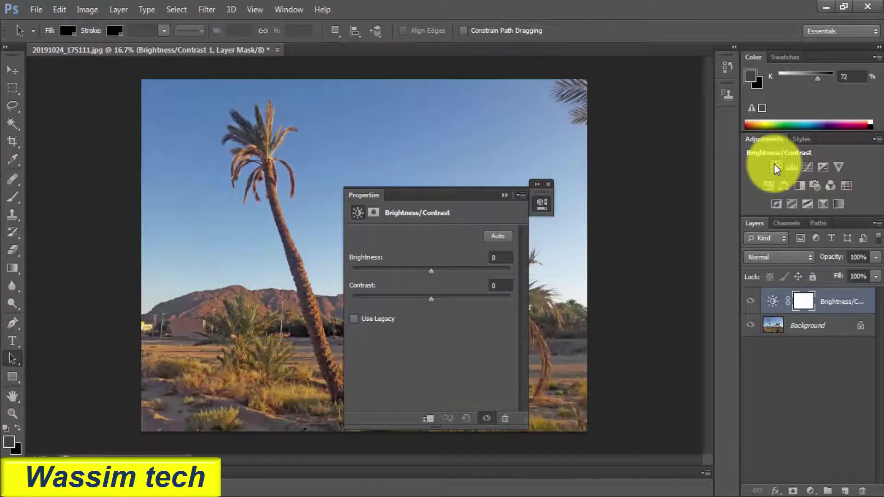
drag(479, 194, 651, 190)
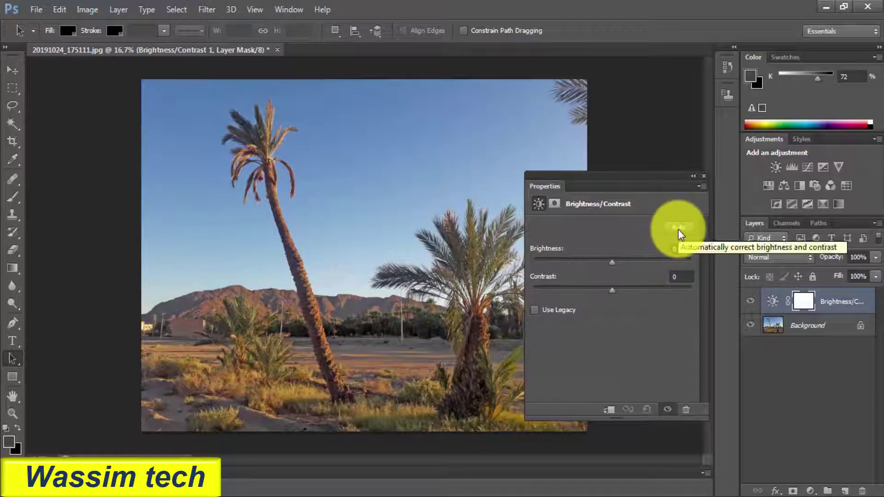
drag(648, 186, 655, 186)
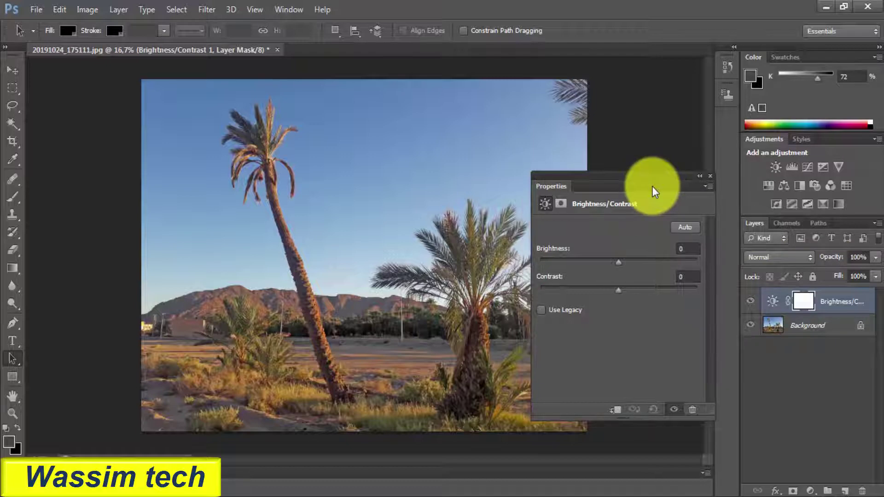
click(683, 228)
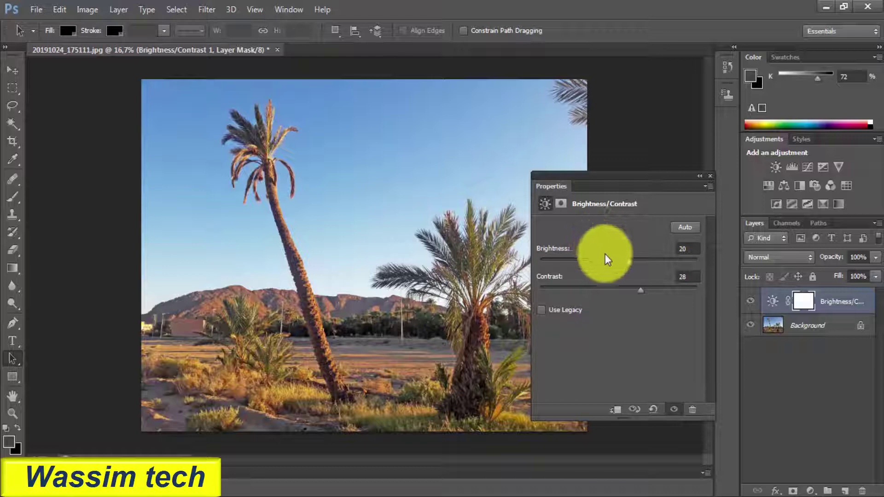
drag(626, 263, 631, 264)
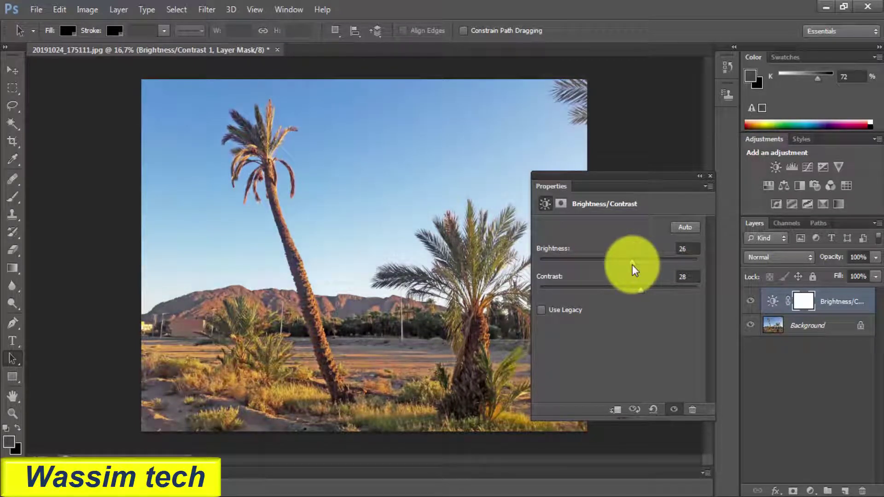
drag(640, 291, 639, 291)
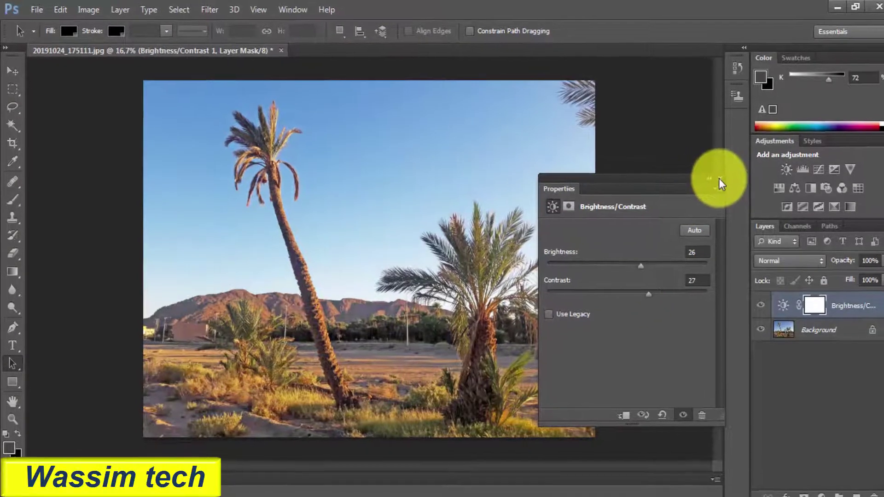
click(719, 180)
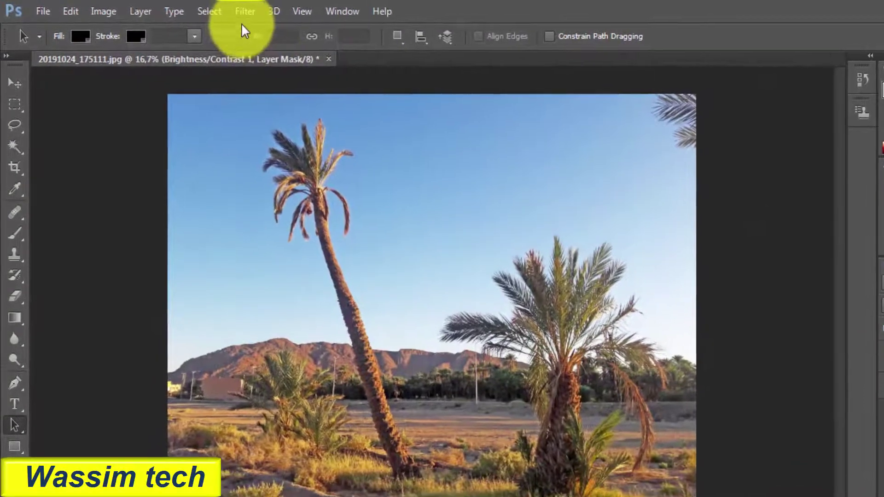
- Run Reduce Noise with Strength 10, Preserve Details 2%, Sharpen Details 0%, Remove JPEG Artifact on
click(244, 10)
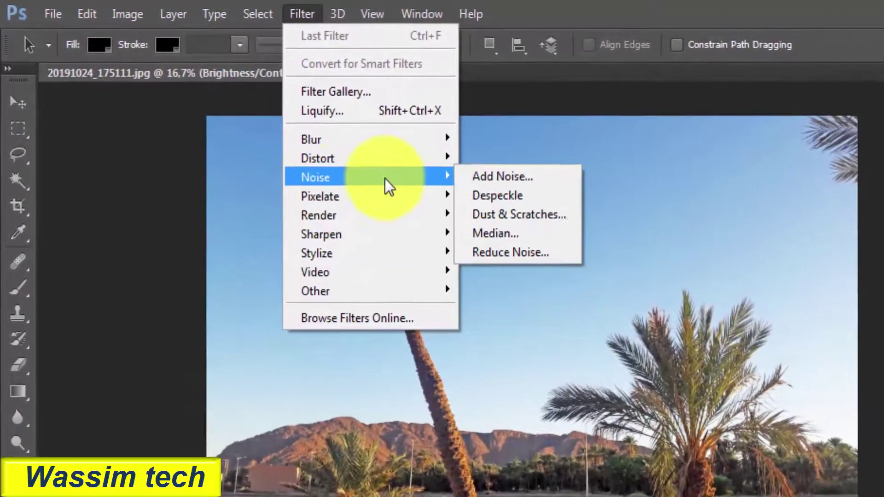
mouse_move(255, 121)
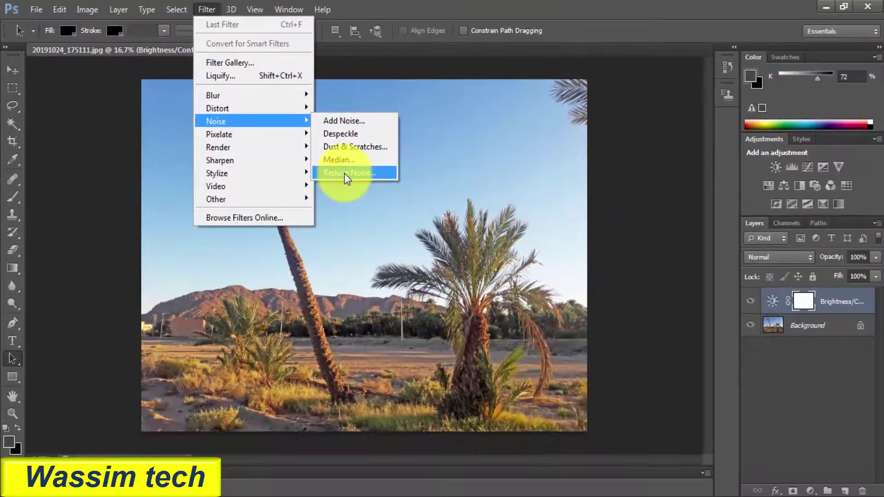
click(347, 177)
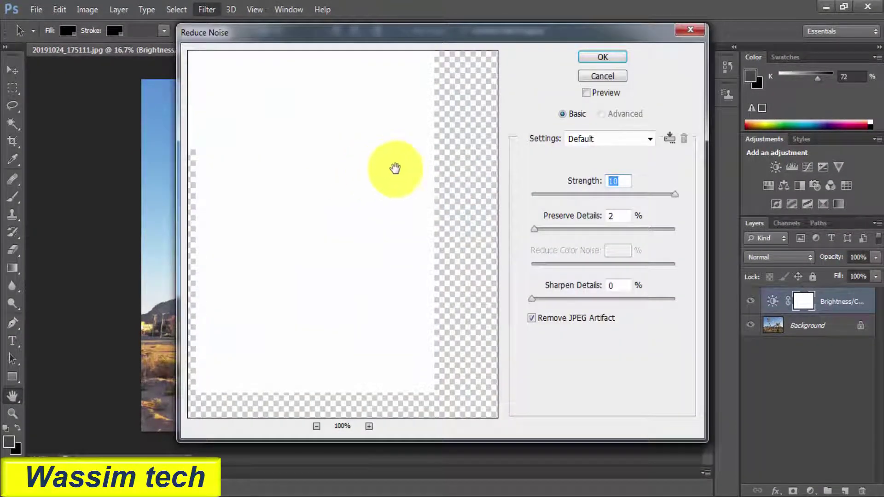
drag(395, 168, 522, 184)
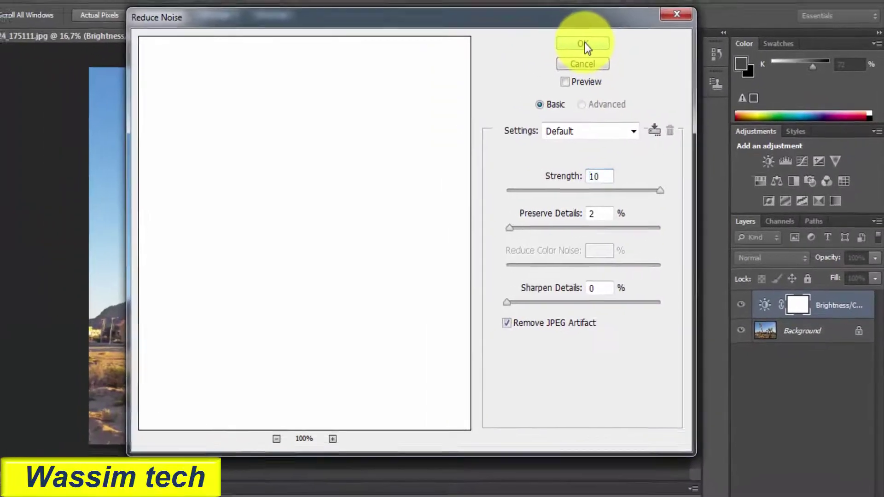
click(584, 46)
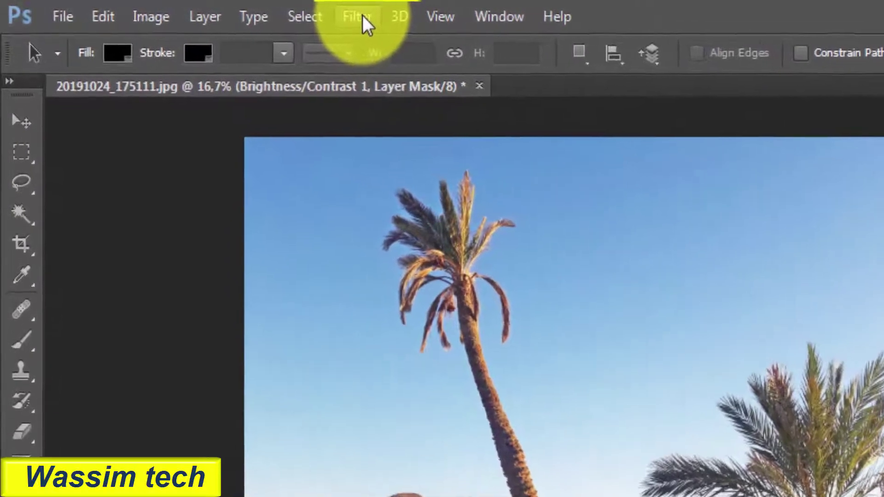
- Apply the High Pass filter with a 2.0-pixel radius
click(385, 18)
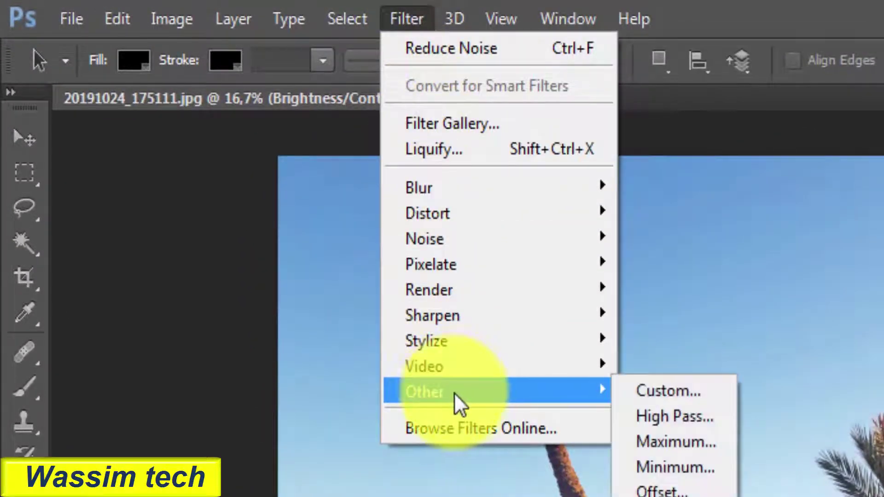
mouse_move(307, 283)
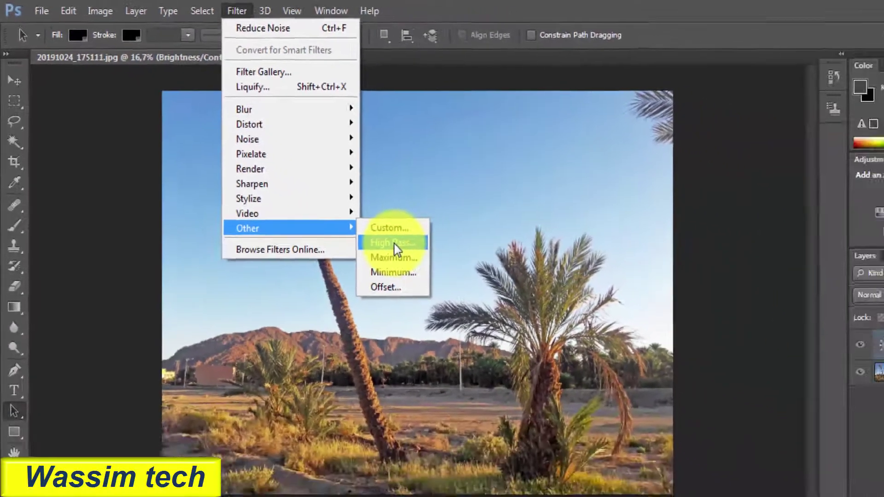
click(536, 331)
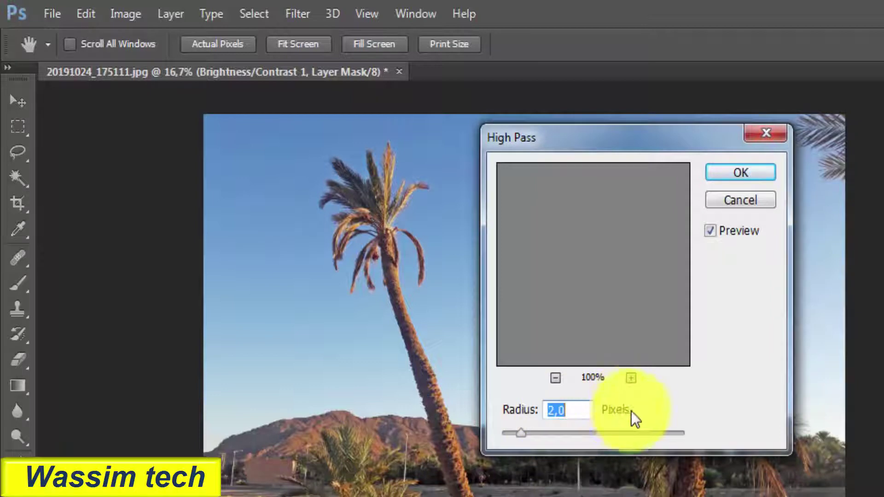
click(750, 169)
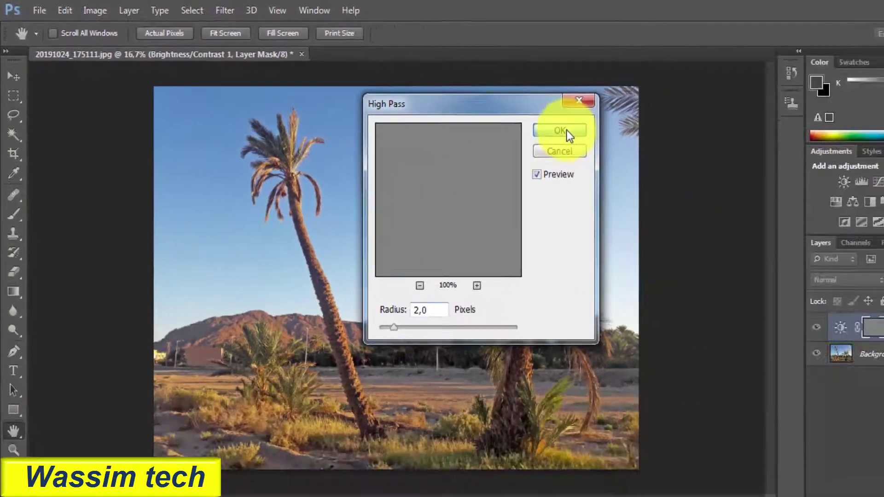
click(566, 130)
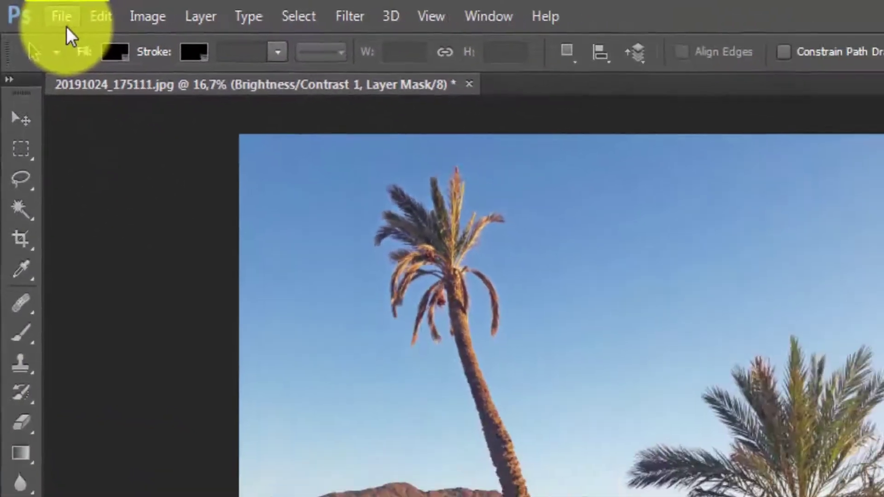
- Save the photo as JPEG named 20191024_175111 in the Figuig folder
click(91, 25)
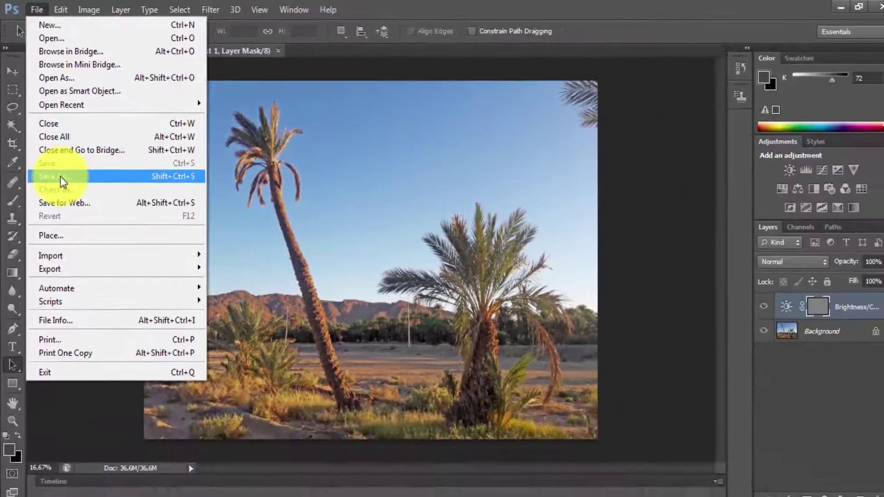
click(76, 223)
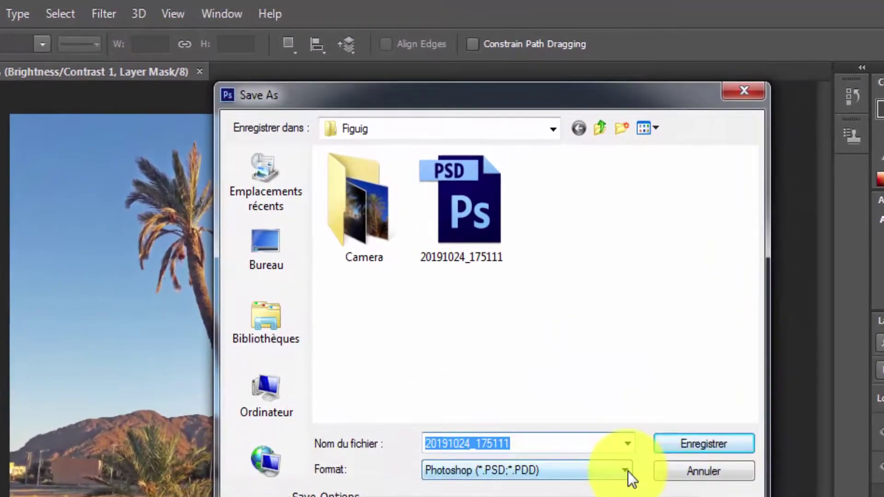
click(623, 471)
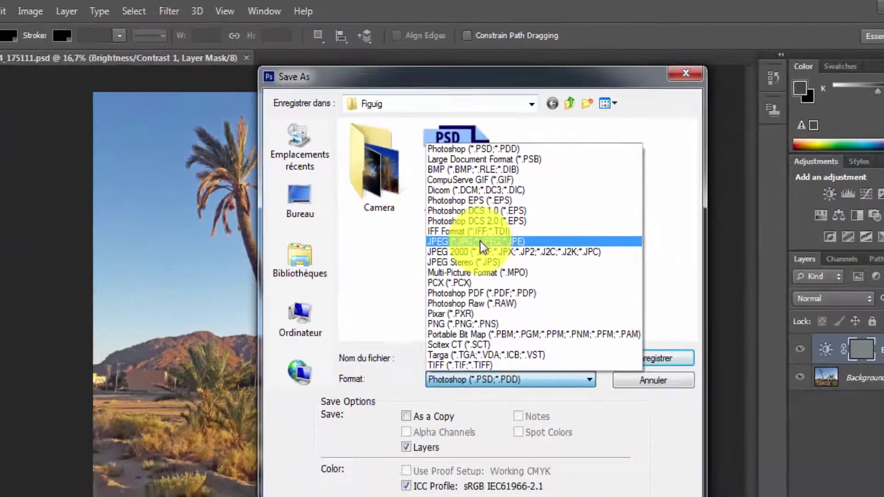
click(496, 288)
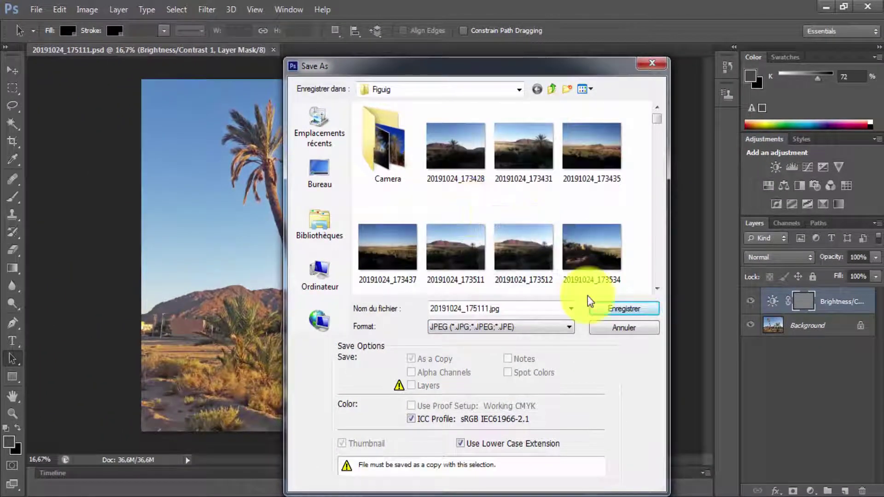
click(612, 310)
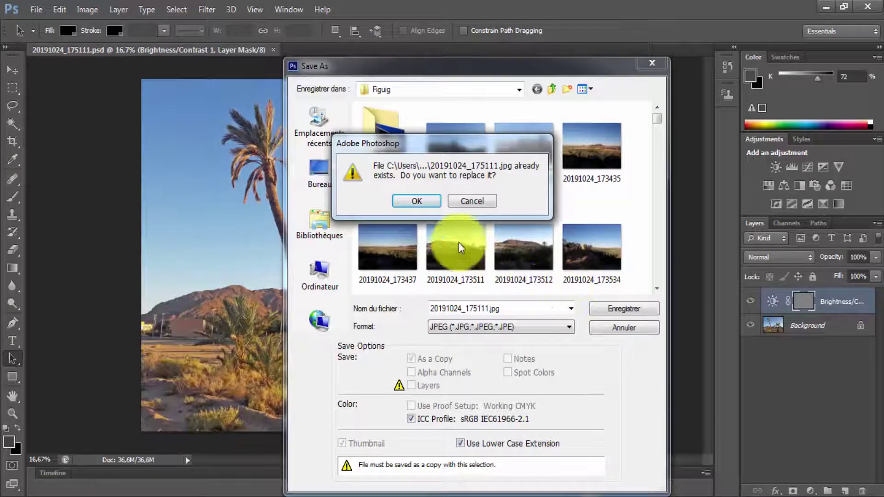
- Replace the existing file and save the JPEG at Quality 11 (Maximum), Baseline Standard
click(416, 201)
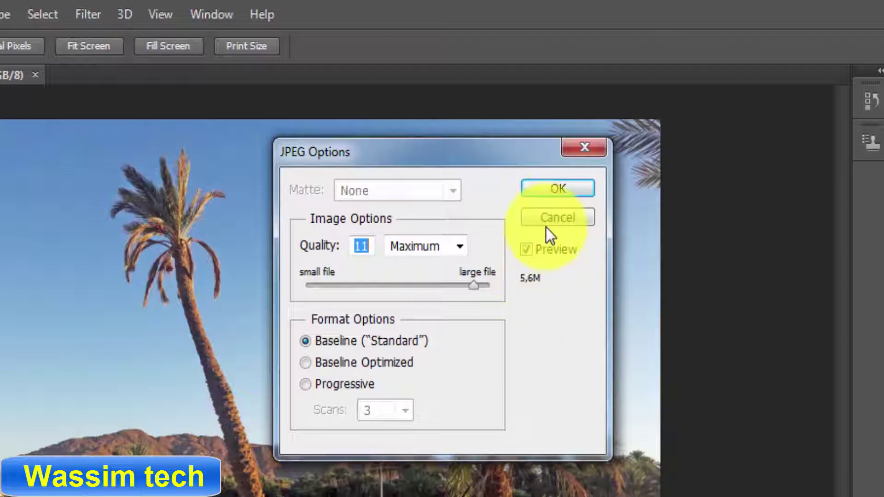
click(562, 189)
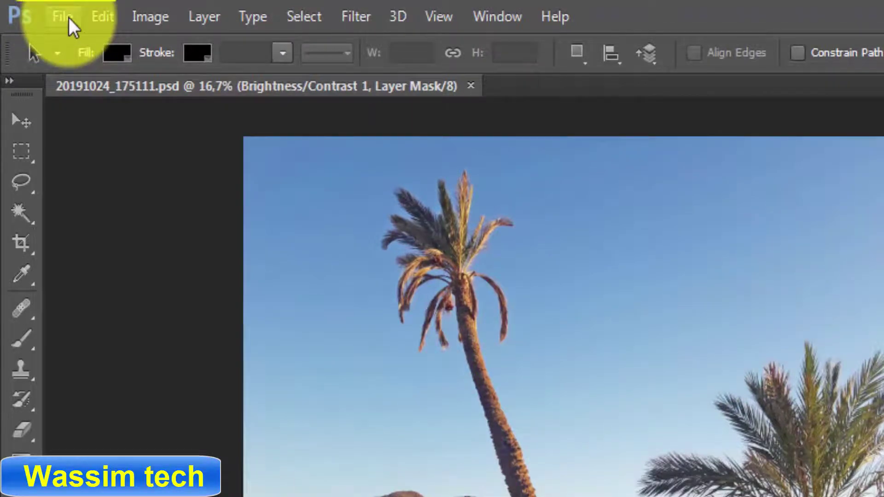
- Let the JPEG save finish, then bring up the File menu
click(68, 17)
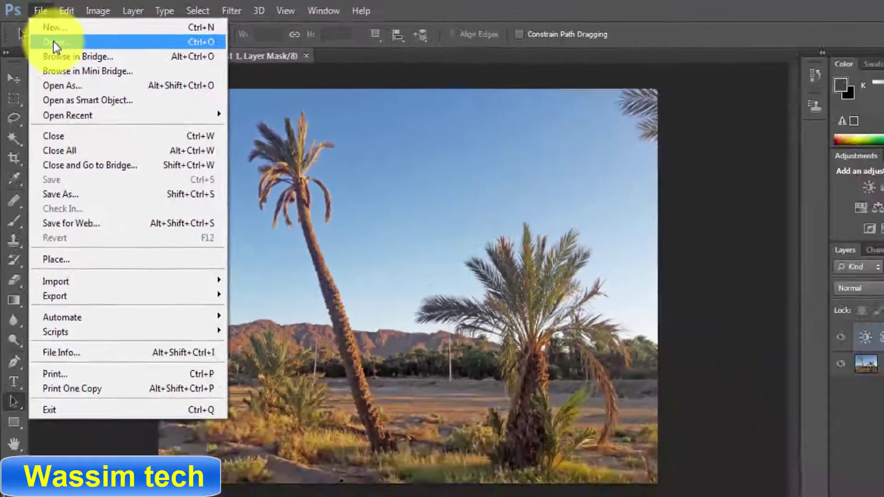
- Open 20191024_181511.jpg from the Figuig folder in a new tab
click(53, 41)
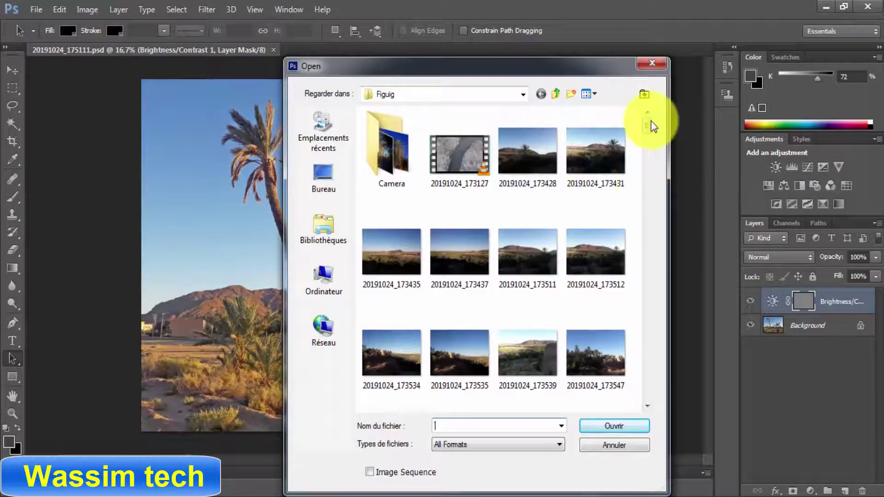
drag(647, 123, 650, 360)
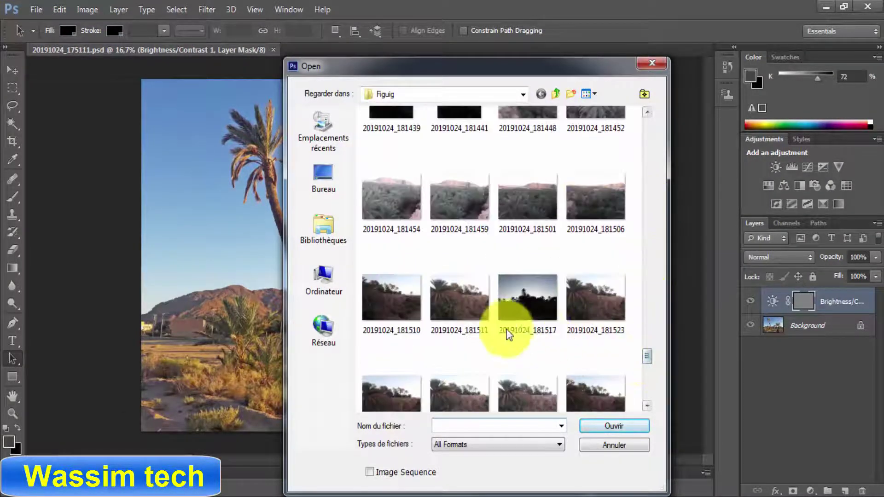
double_click(462, 310)
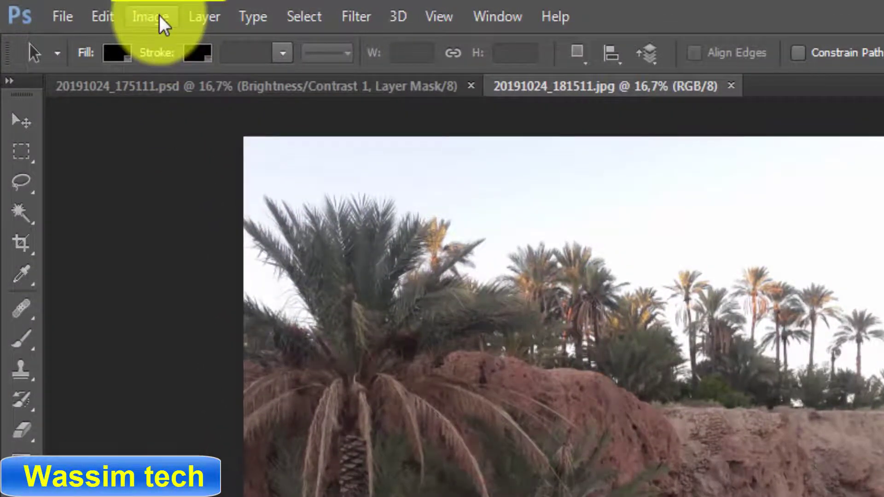
- Apply Shadows/Highlights to 20191024_181511.jpg with the shadows amount at 35%
click(158, 15)
mouse_move(140, 58)
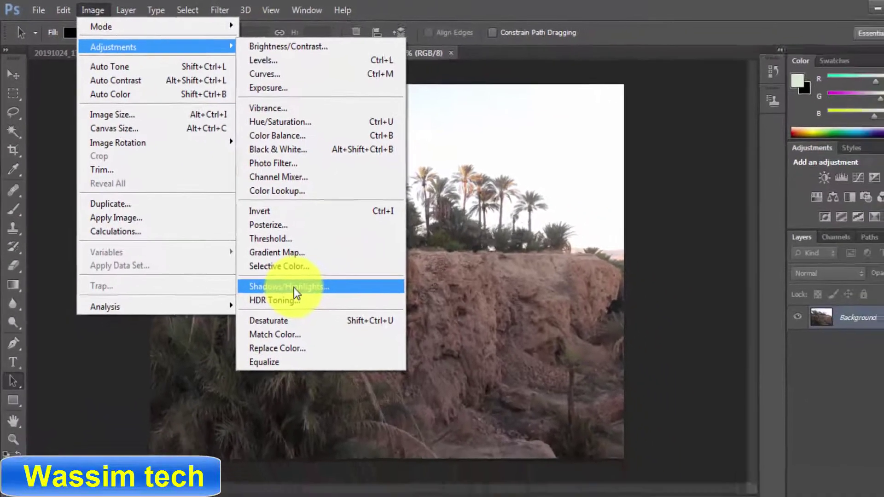
click(338, 329)
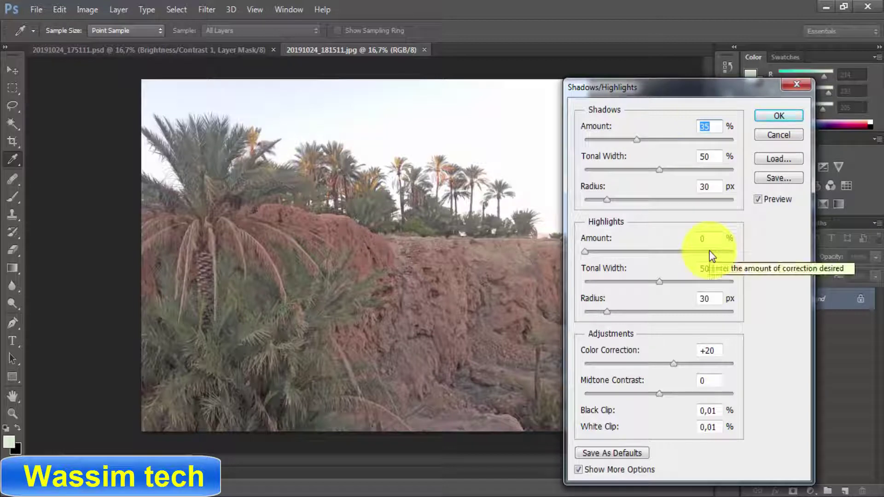
click(777, 118)
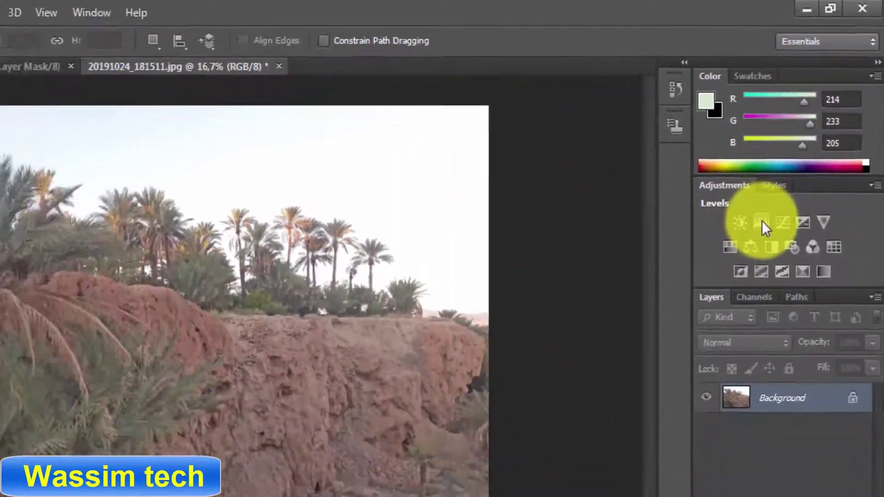
- Add a Levels adjustment layer with Auto levels and the black input raised to 34
click(762, 222)
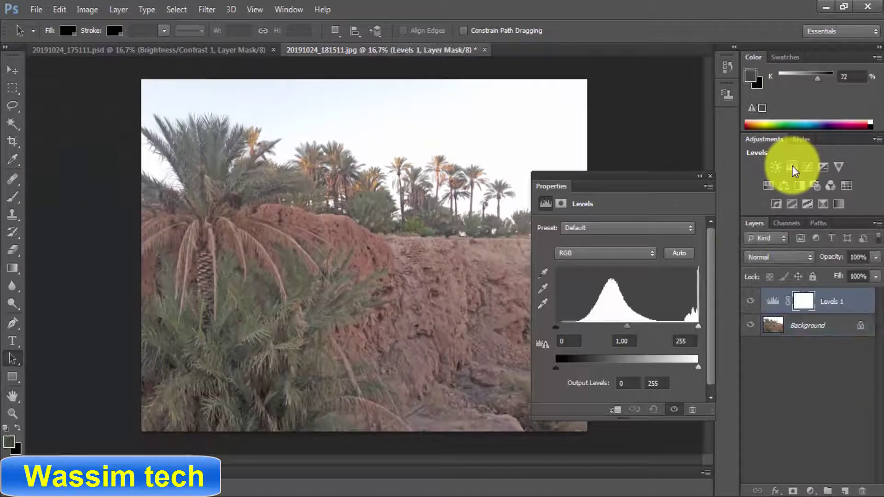
click(678, 255)
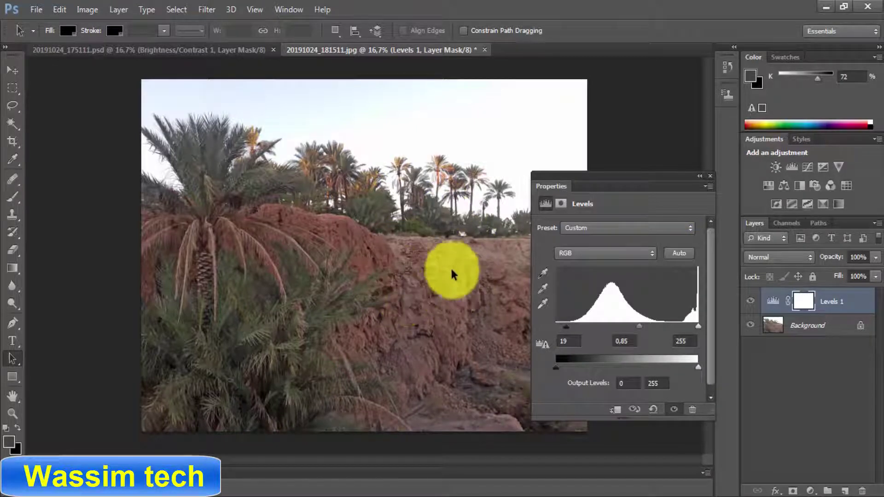
drag(558, 319, 574, 326)
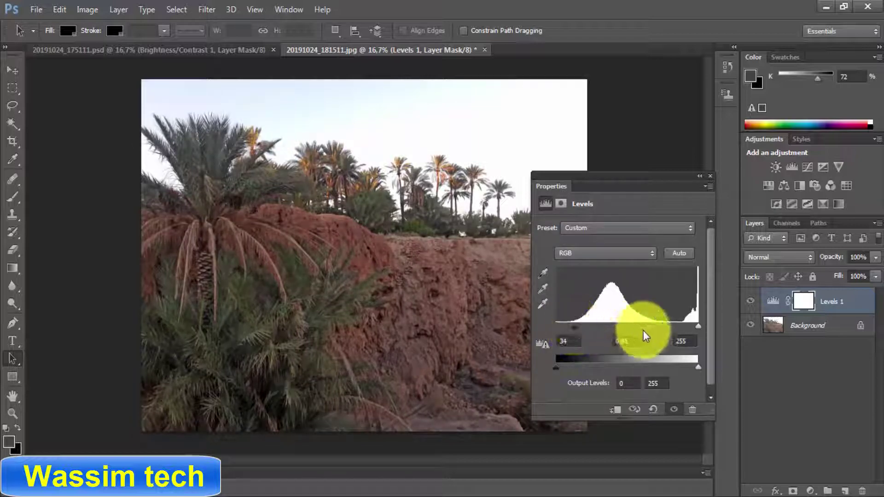
mouse_move(642, 326)
mouse_down()
mouse_move(625, 335)
mouse_move(577, 326)
mouse_up()
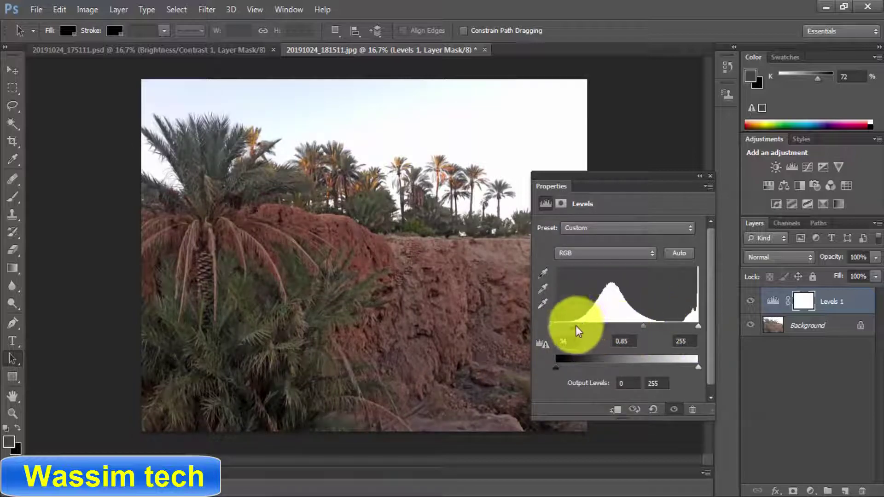
click(709, 175)
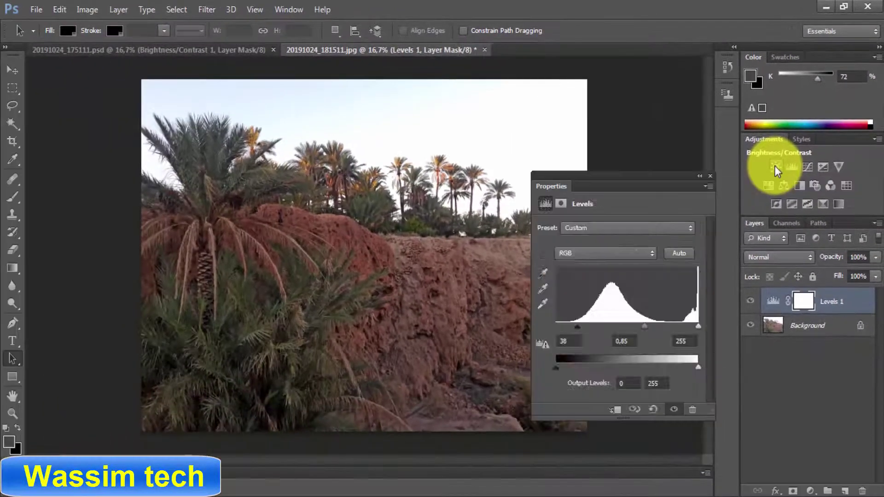
- Add a Brightness/Contrast layer above Levels 1, using Auto, with brightness set to 5
click(775, 167)
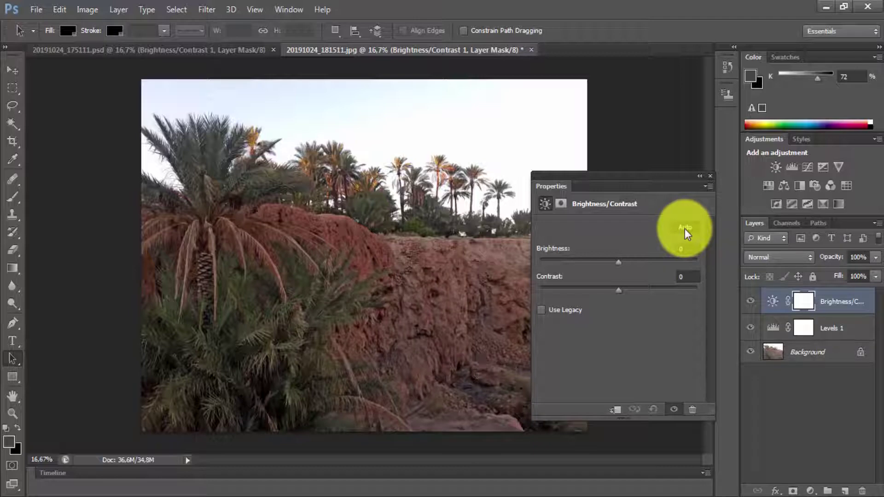
click(684, 228)
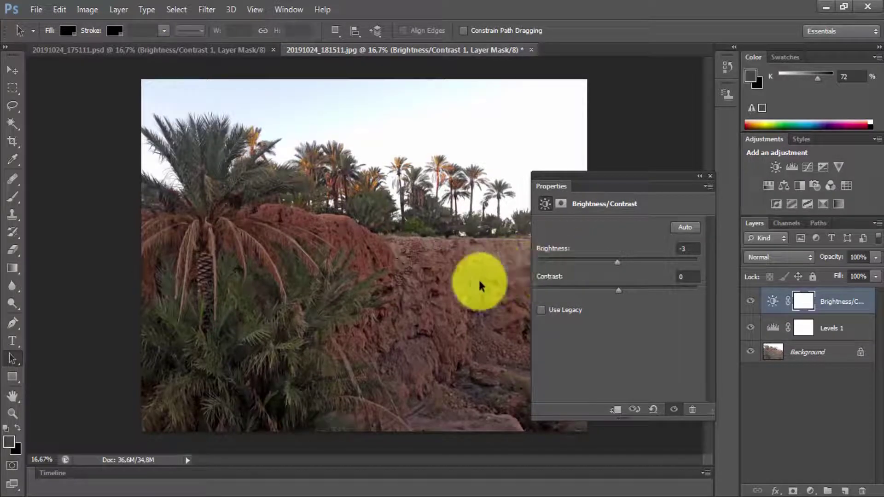
drag(614, 261, 628, 264)
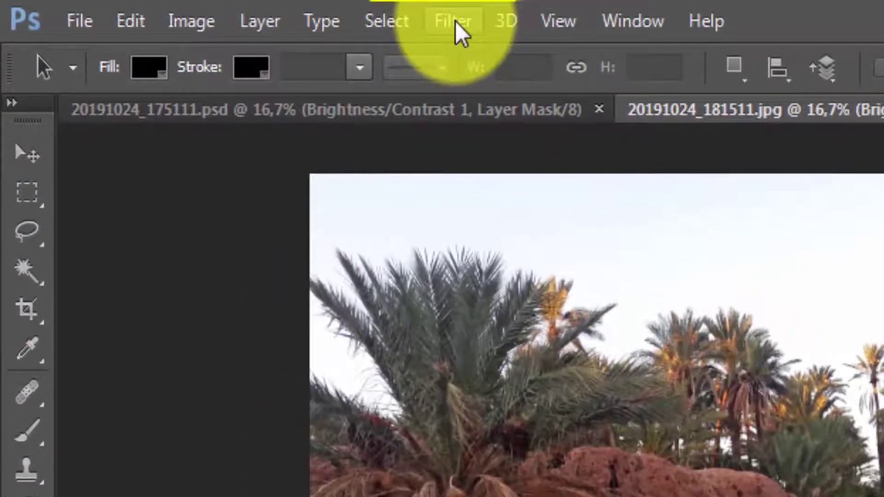
- Run Reduce Noise at strength 10 with 2% preserve details and JPEG artifact removal
click(456, 25)
mouse_move(473, 266)
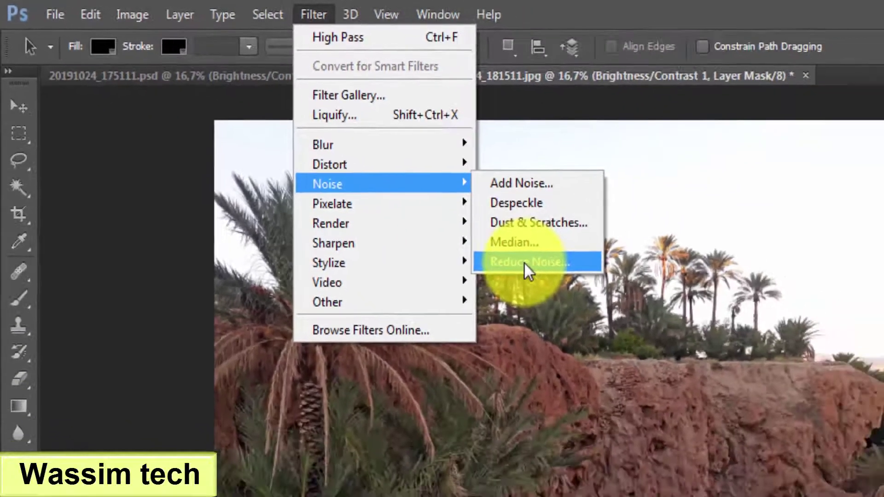
click(762, 391)
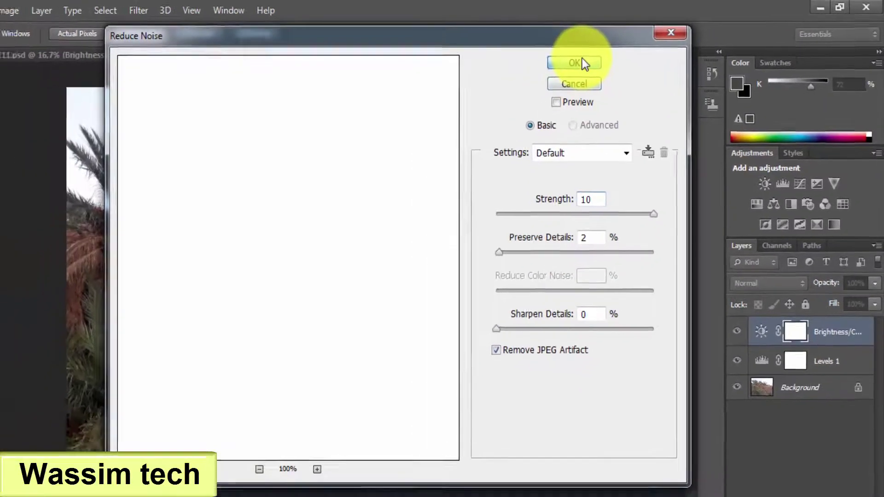
click(546, 69)
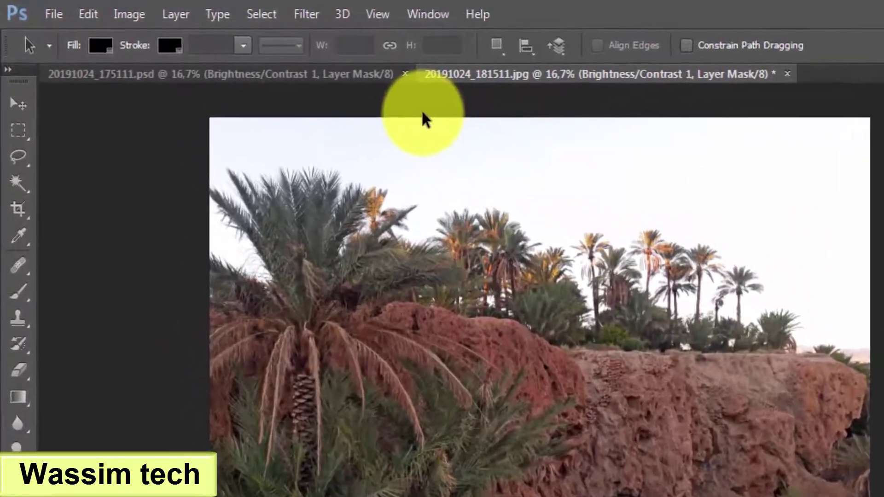
- Apply the High Pass filter at a 2.0-pixel radius to the oasis photo
click(342, 18)
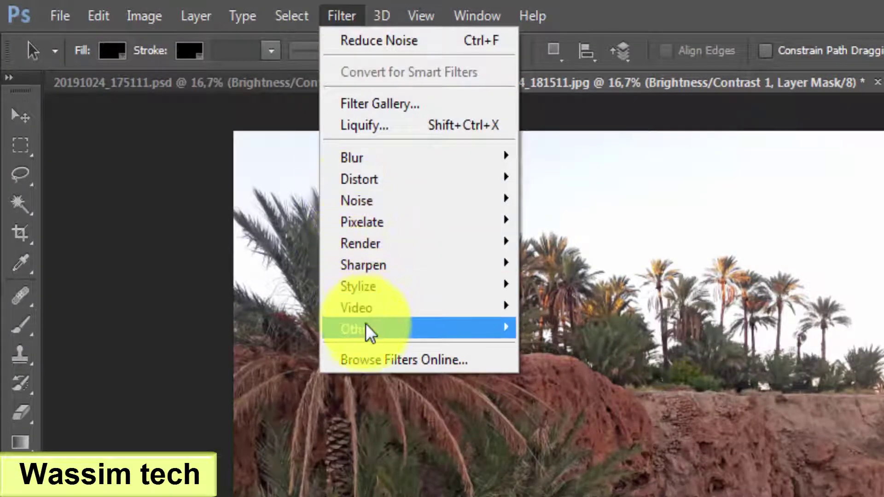
mouse_move(414, 329)
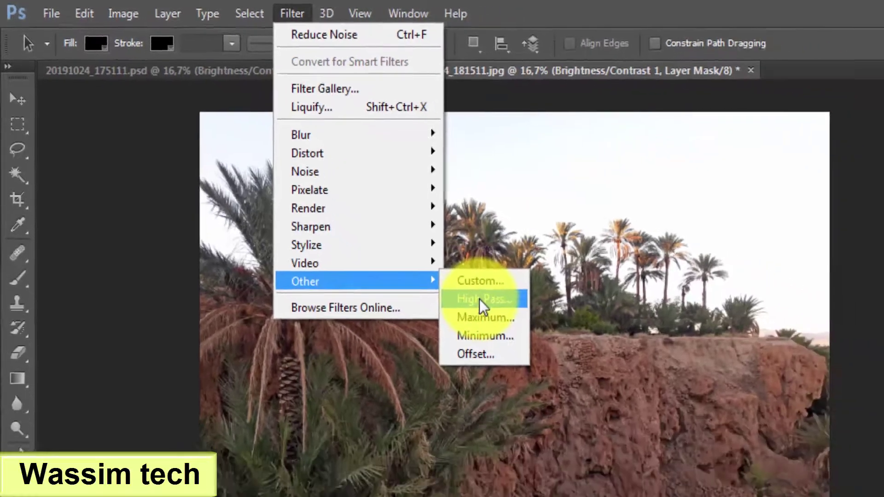
click(369, 230)
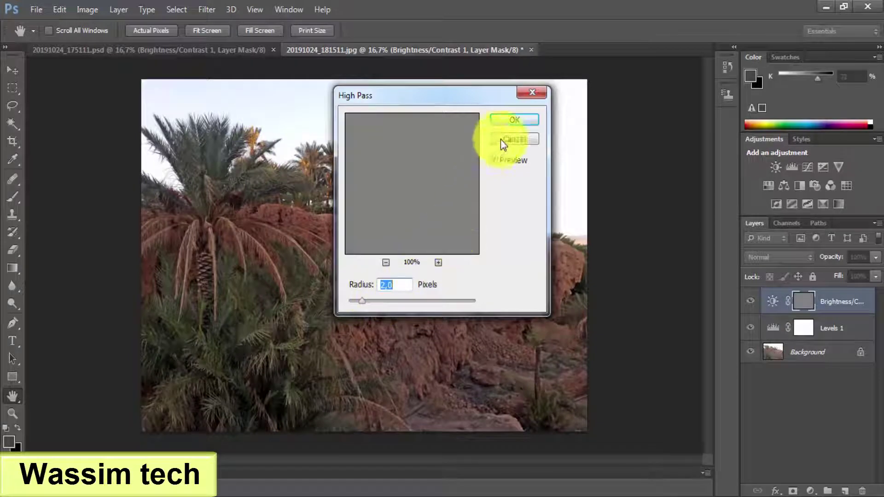
click(521, 121)
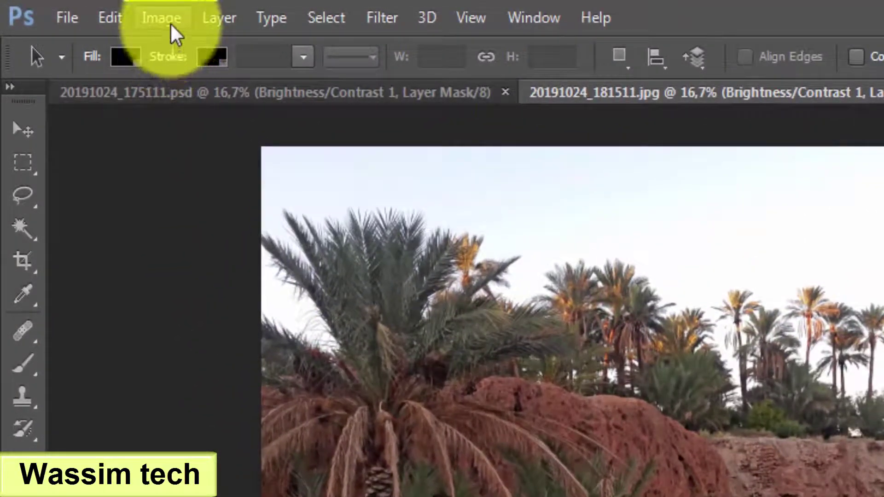
- Change the image size to 300 pixels/inch and 4000 pixels wide, giving 4000×3000
click(169, 22)
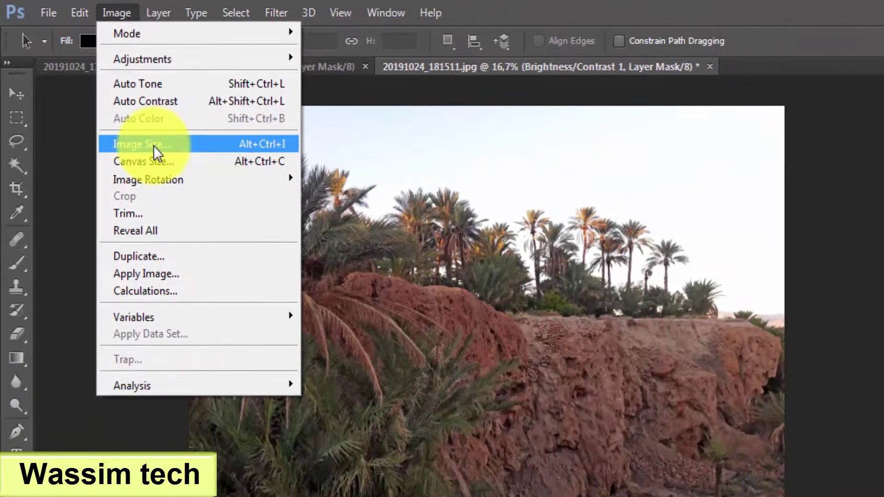
click(153, 145)
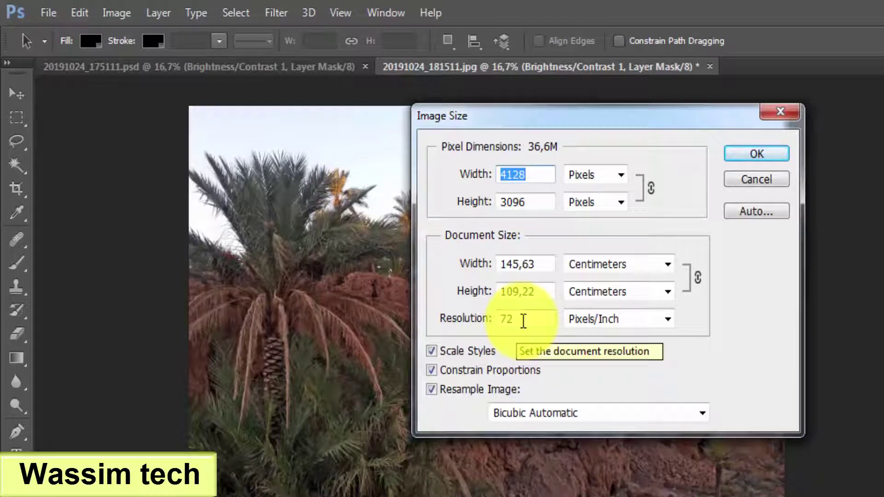
key(alt)
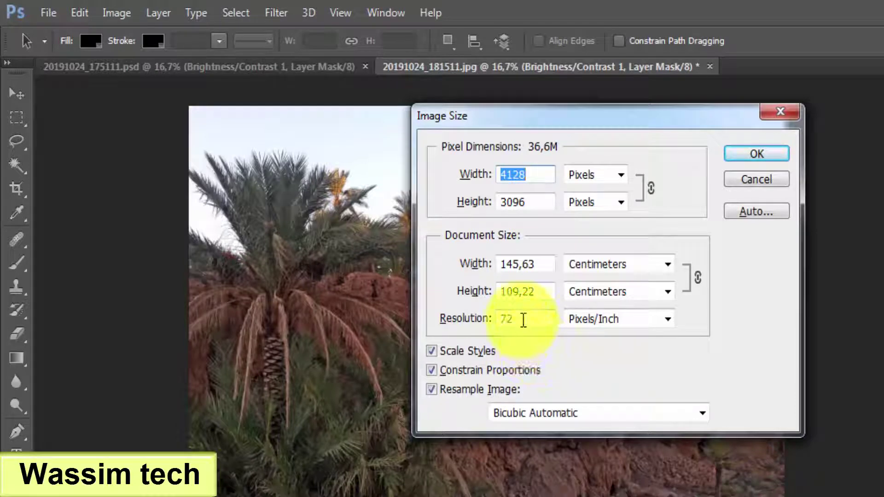
drag(521, 318, 496, 321)
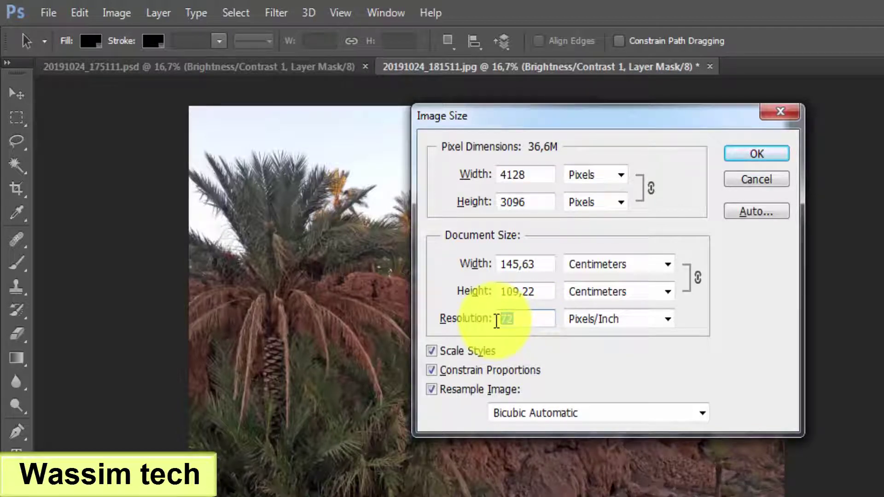
text(3)
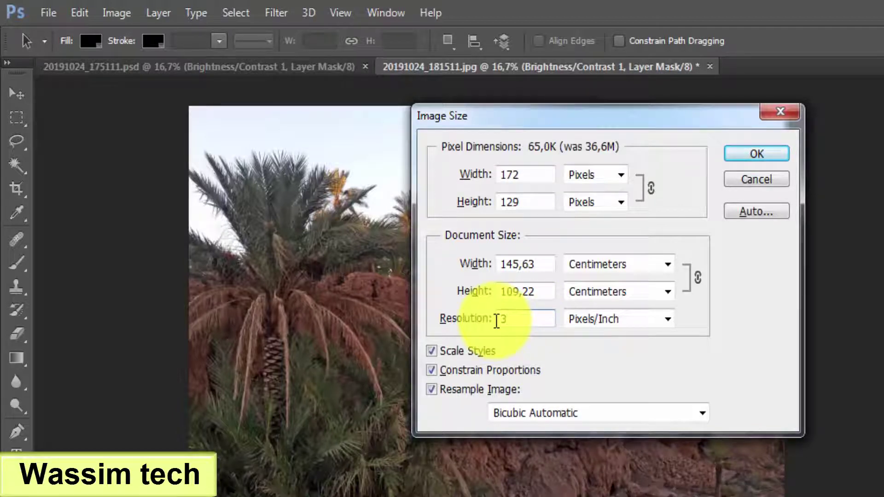
text(00)
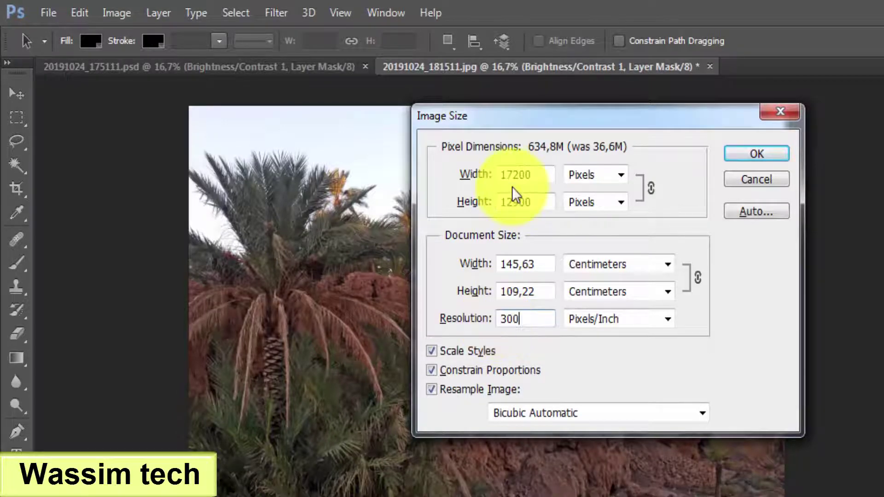
drag(536, 174, 498, 179)
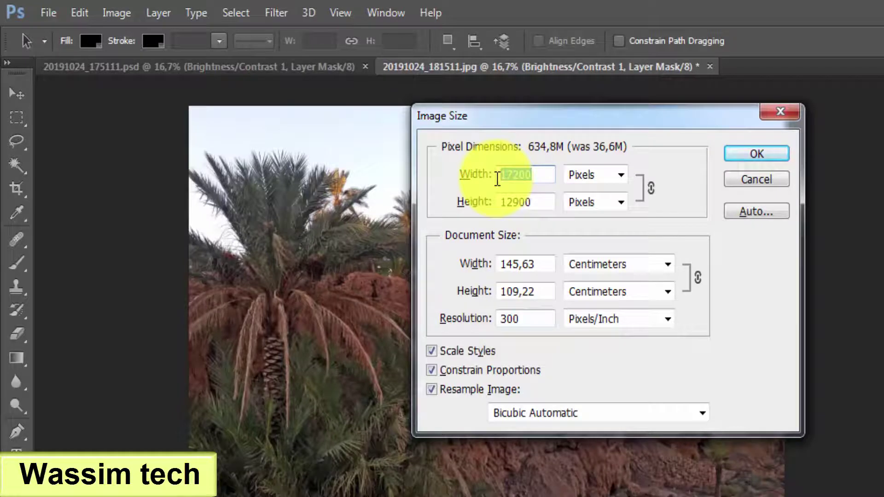
text(400)
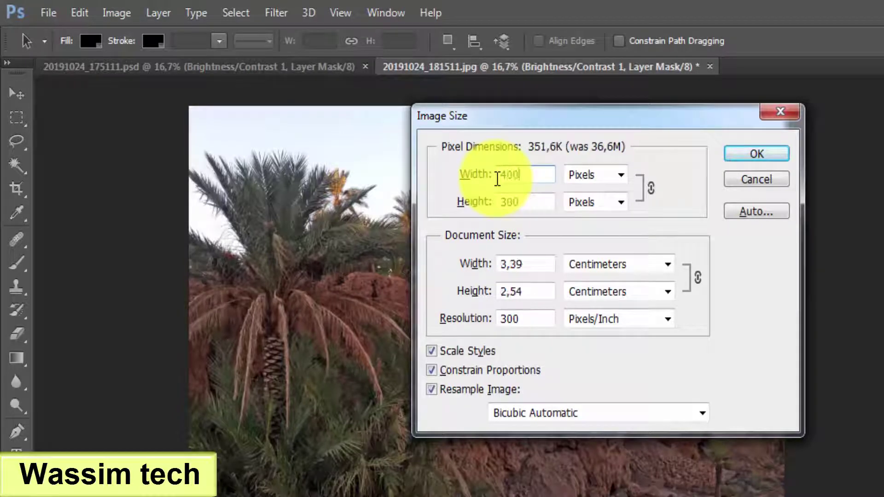
text(0)
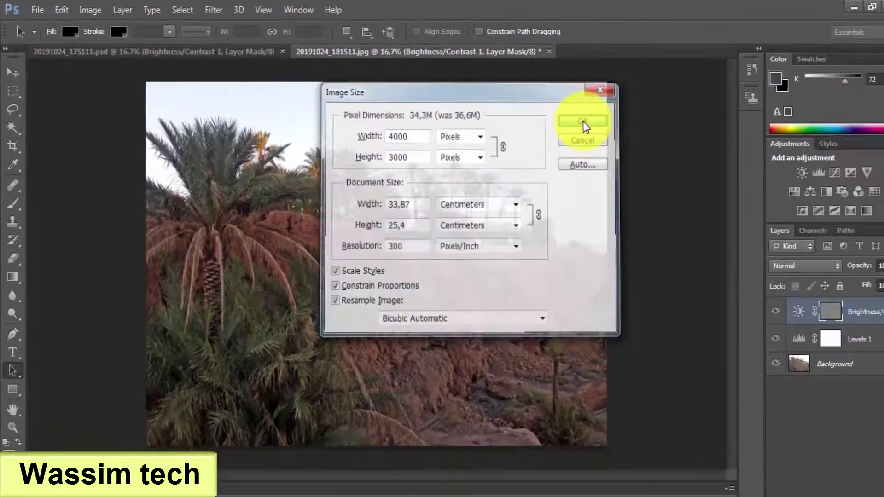
click(583, 121)
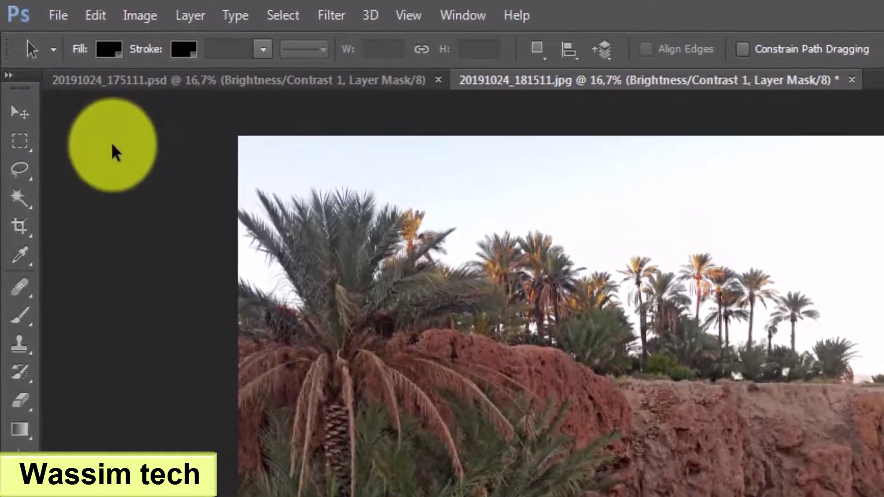
- Save the photo over 20191024_181511.jpg as a JPEG at Quality 11 Maximum
click(53, 20)
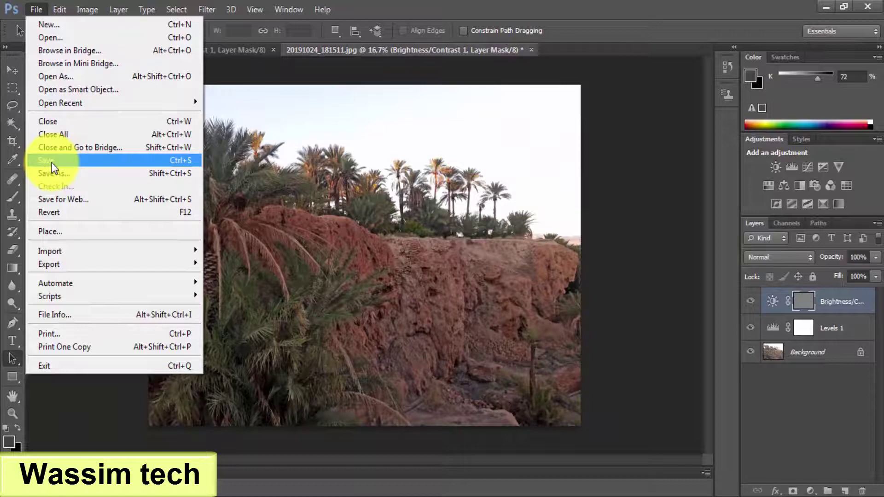
click(52, 162)
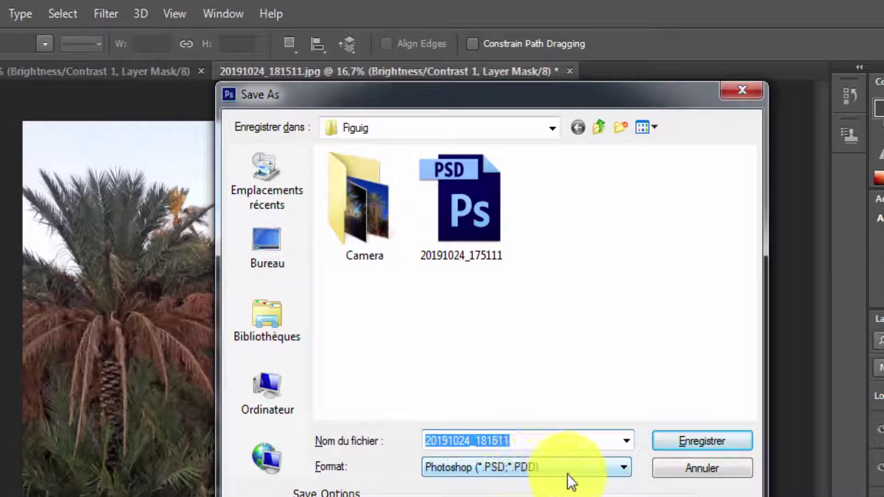
key(Tab)
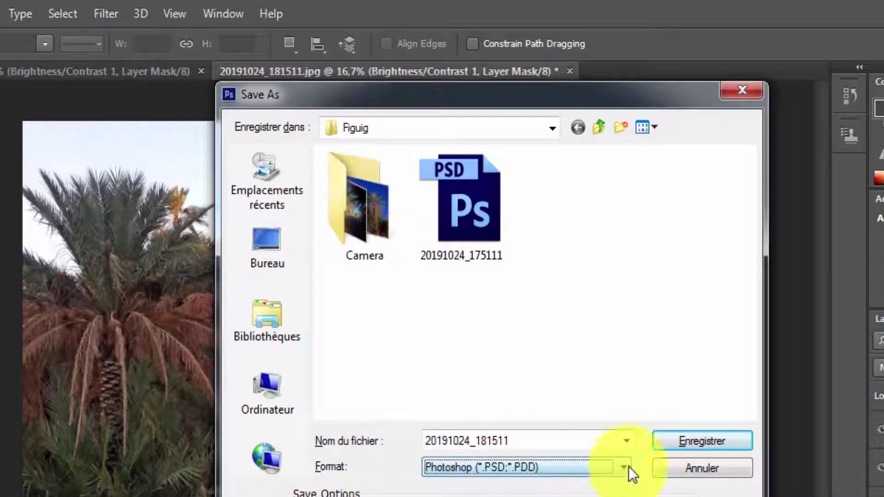
click(626, 466)
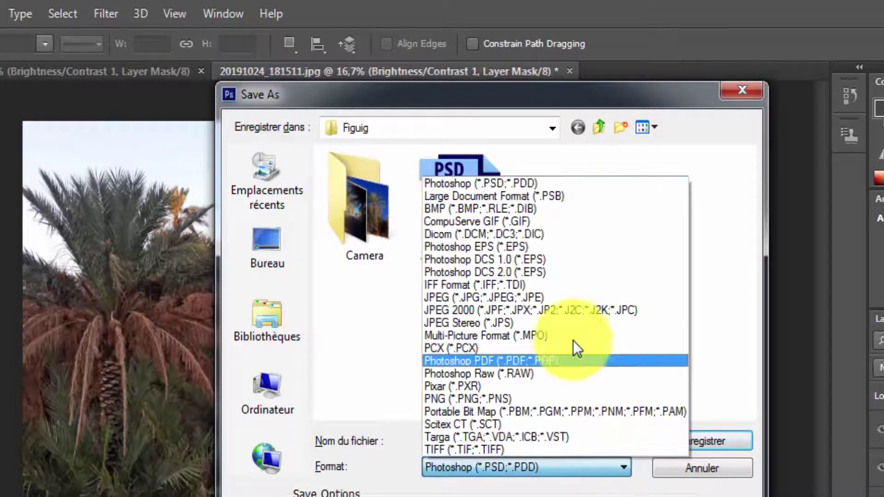
click(483, 297)
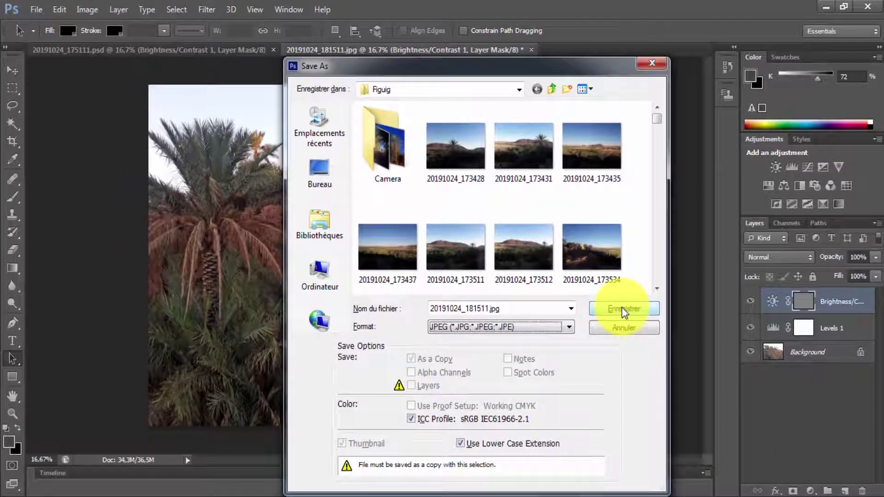
click(622, 307)
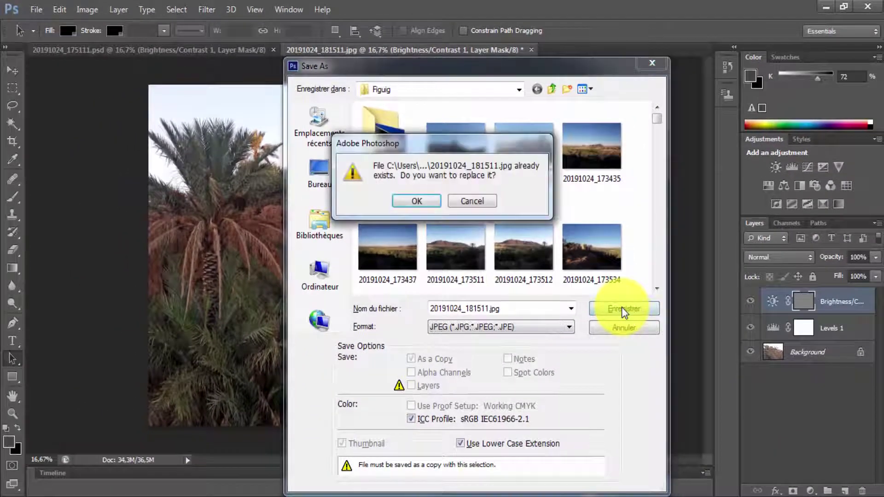
click(426, 203)
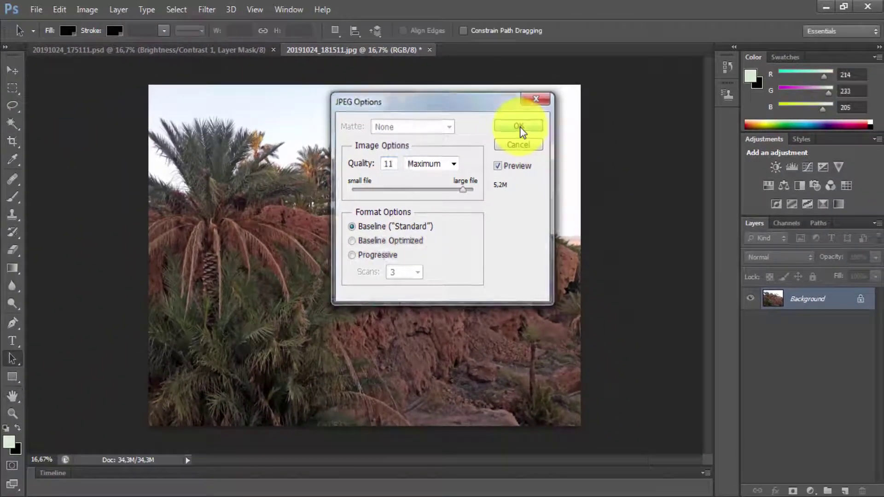
click(521, 129)
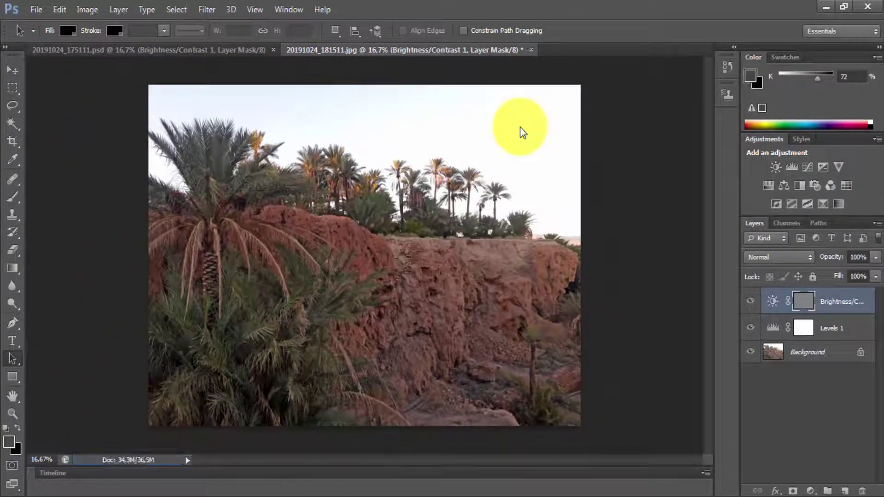